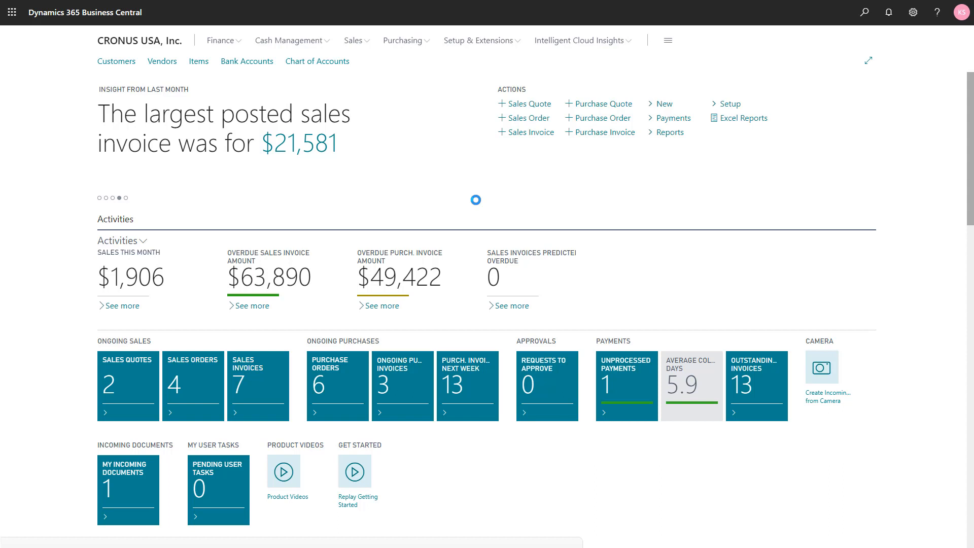
# Set the vendor of the new purchase order to Wide World Importers and check the order's shipping location
pyautogui.write('40')
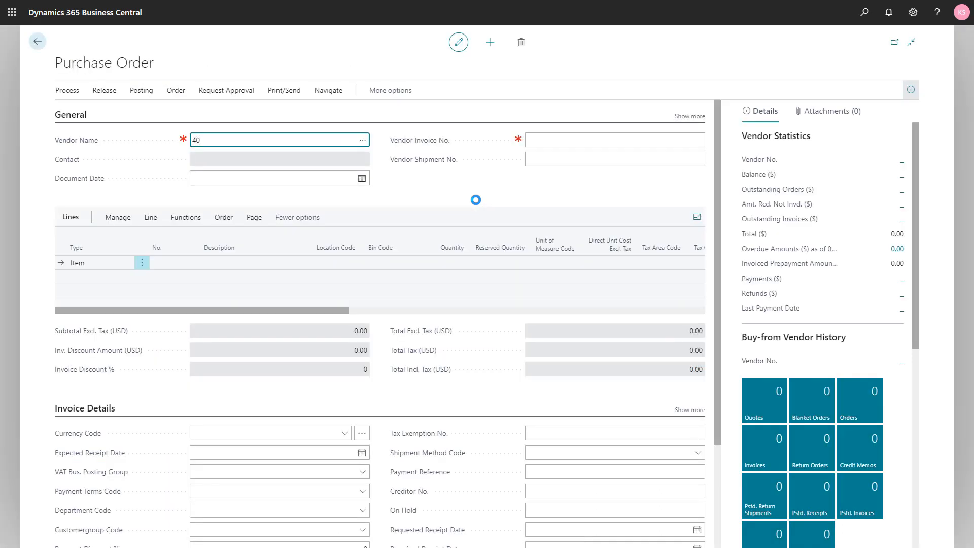
pyautogui.write('000')
pyautogui.press('Tab')
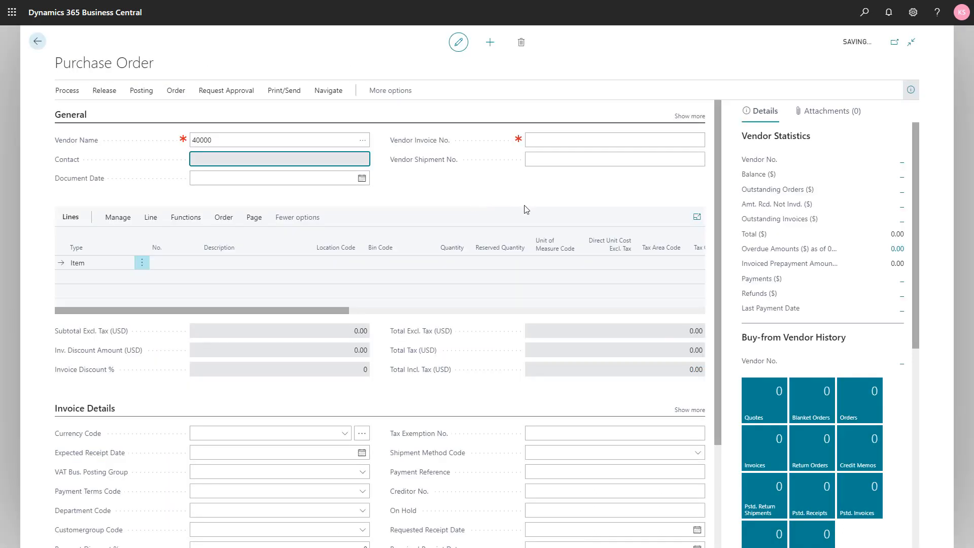
pyautogui.moveTo(717, 202); pyautogui.dragTo(719, 373)
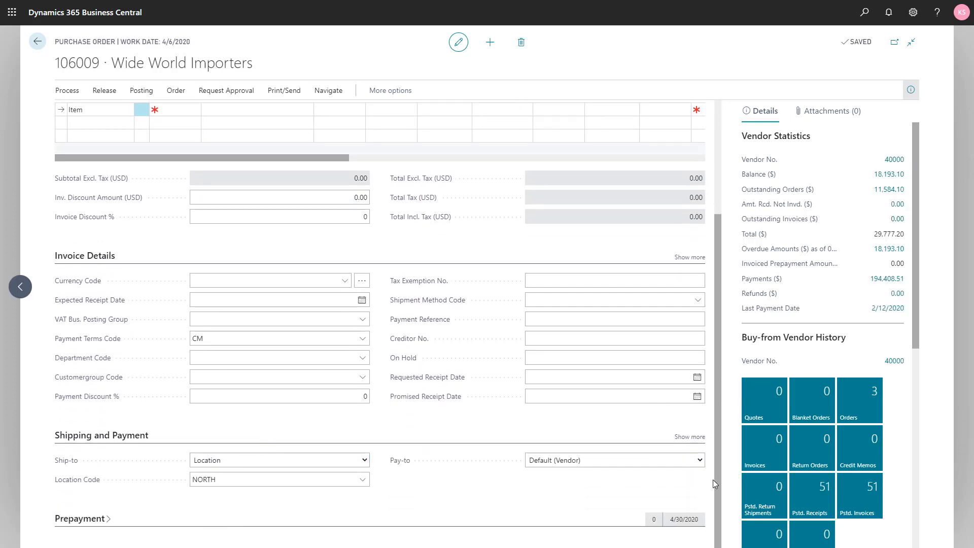
pyautogui.moveTo(717, 486); pyautogui.dragTo(729, 360)
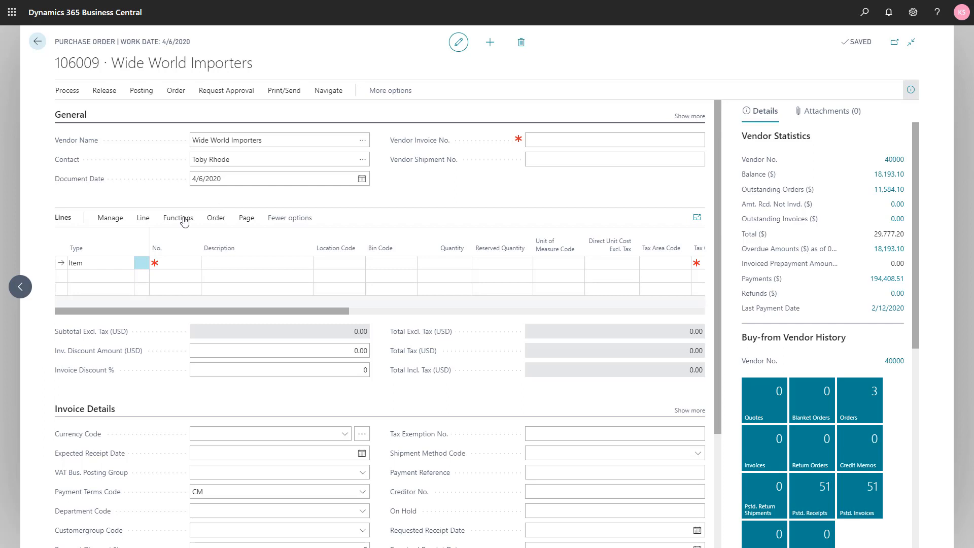
# Add item 1908-S to the first purchase order line with a quantity of 100
pyautogui.click(166, 264)
pyautogui.write('1908')
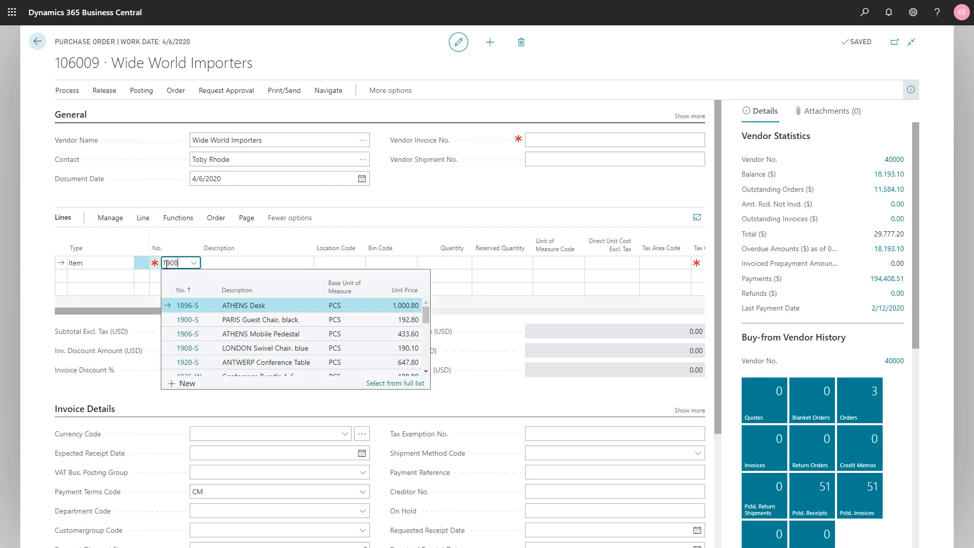
pyautogui.write('-S')
pyautogui.press('Tab')
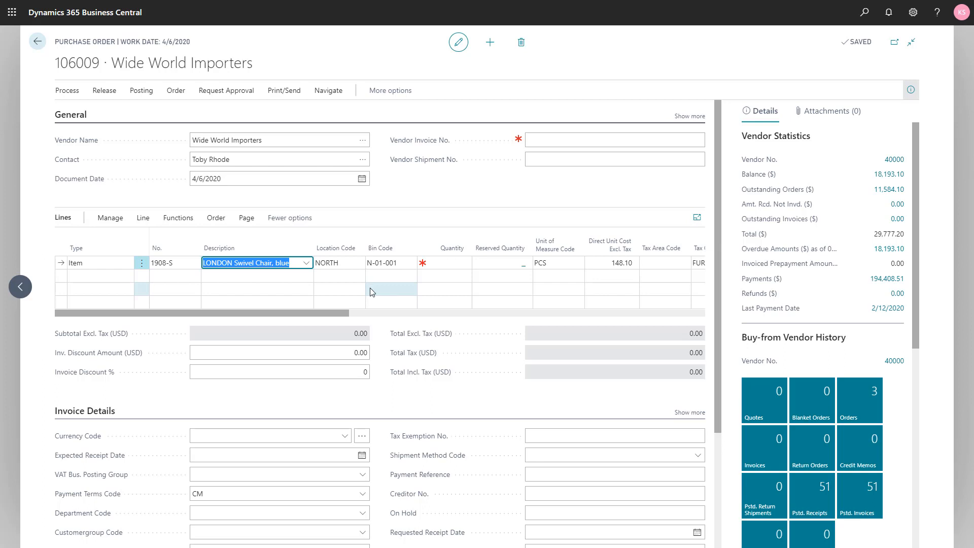
pyautogui.click(435, 264)
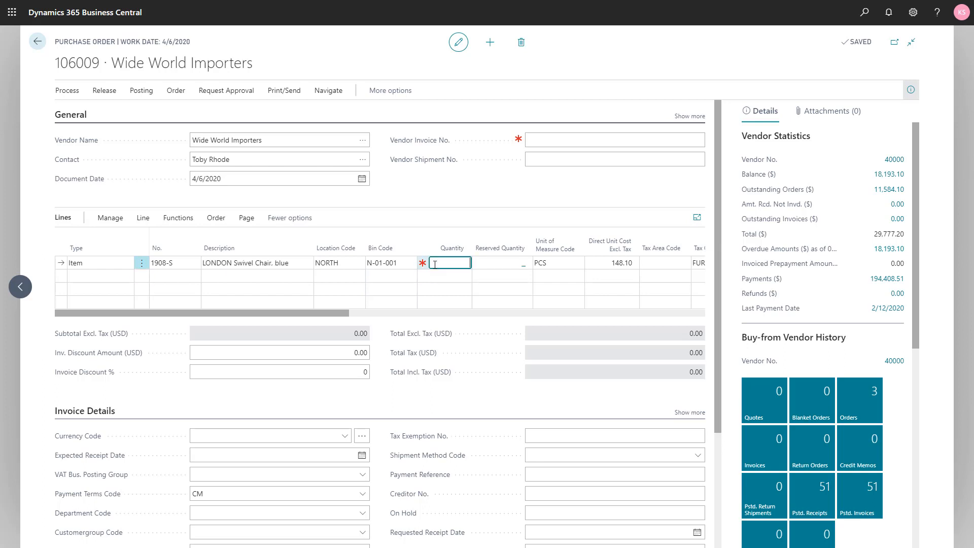
pyautogui.write('100')
# Add item 1928-S to the second purchase order line with a quantity of 280, leaving its bin code empty
pyautogui.click(185, 277)
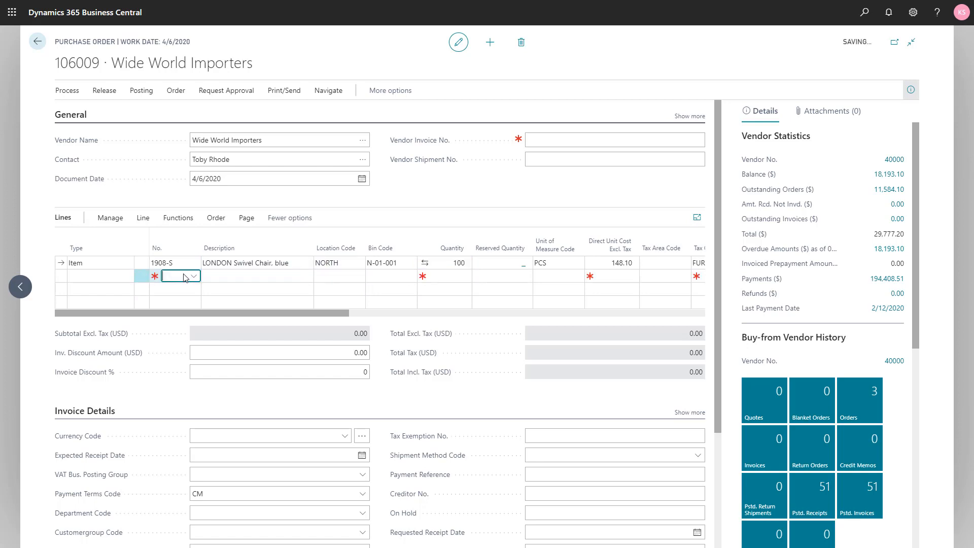
pyautogui.click(185, 276)
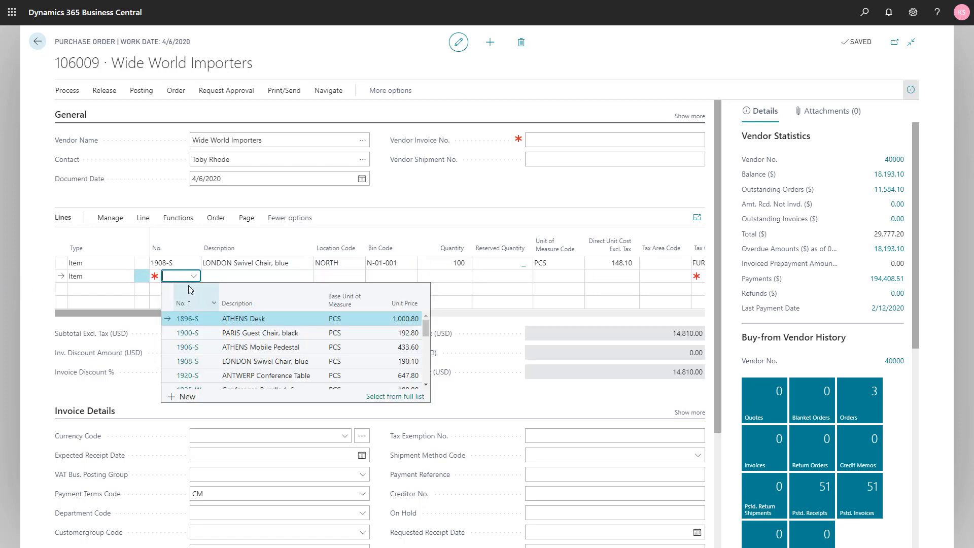
pyautogui.write('192')
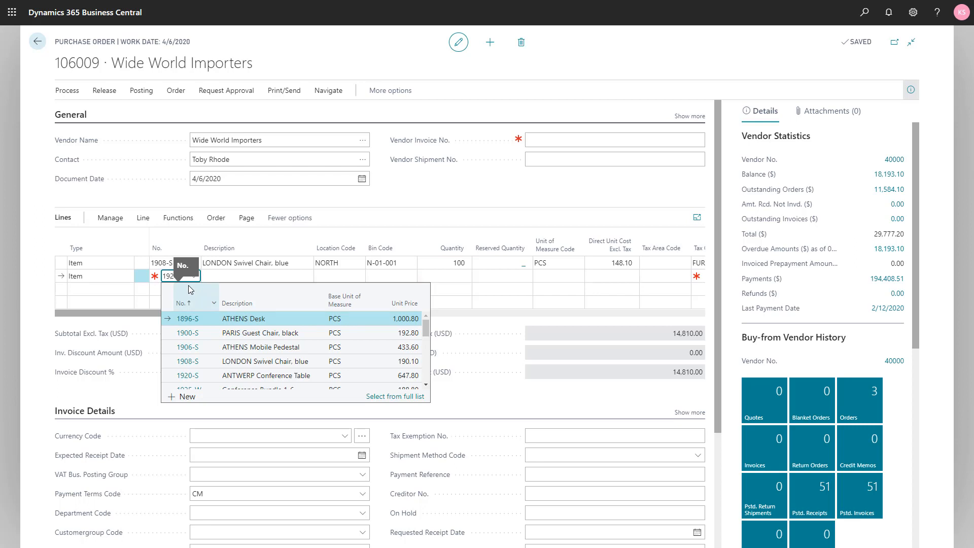
pyautogui.write('8')
pyautogui.press('Tab')
pyautogui.press('Tab')
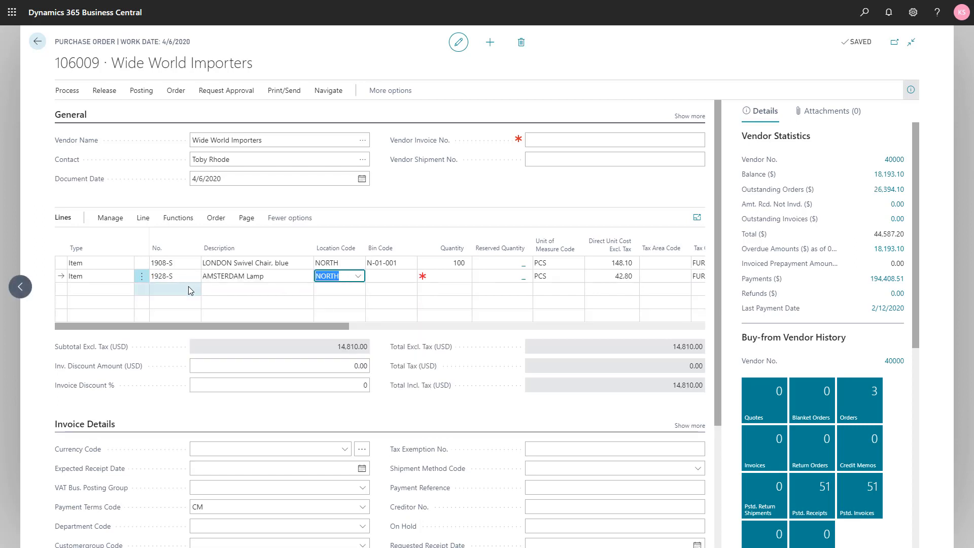
pyautogui.press('Tab')
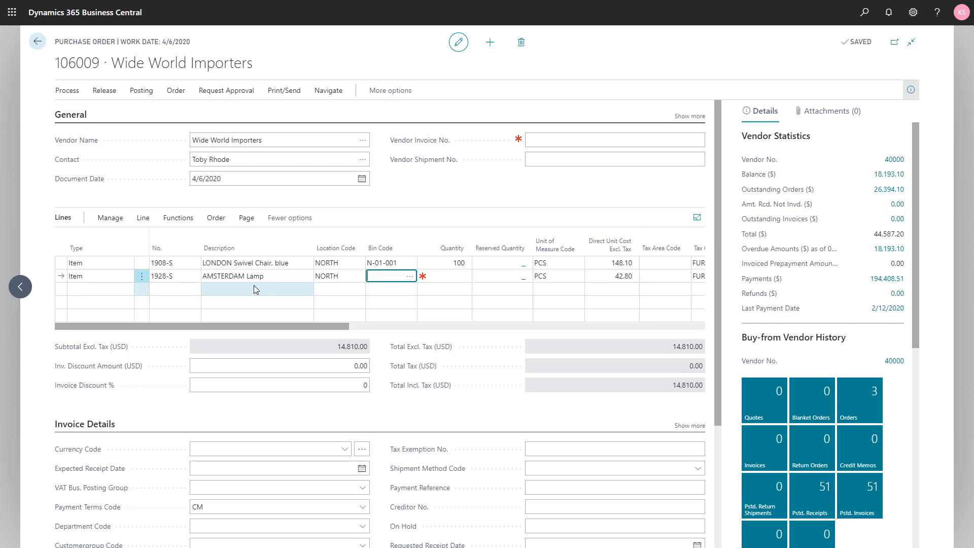
pyautogui.press('Tab')
pyautogui.write('280')
pyautogui.press('Tab')
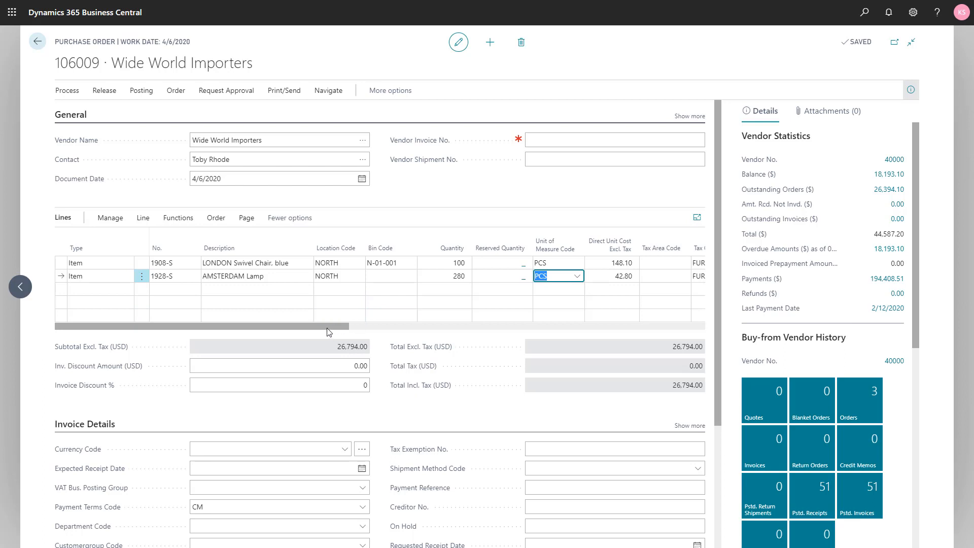
# Review the quantities to receive and to invoice on the purchase order lines
pyautogui.moveTo(327, 325); pyautogui.dragTo(518, 325)
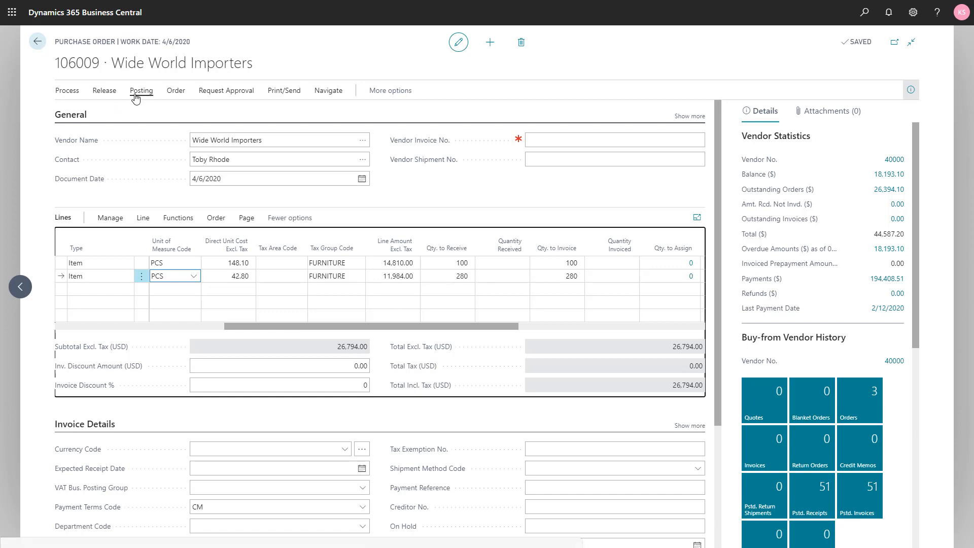
pyautogui.moveTo(246, 324); pyautogui.dragTo(52, 330)
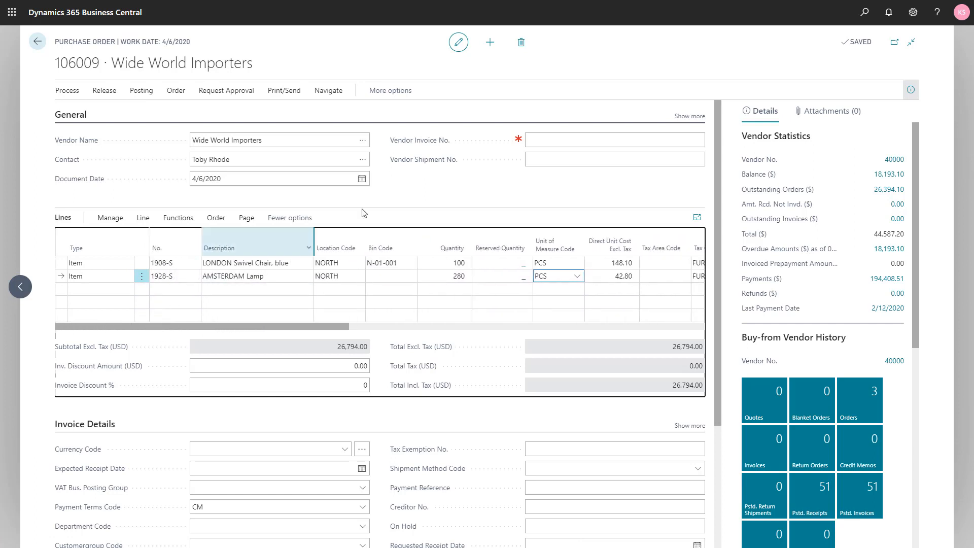
pyautogui.click(463, 188)
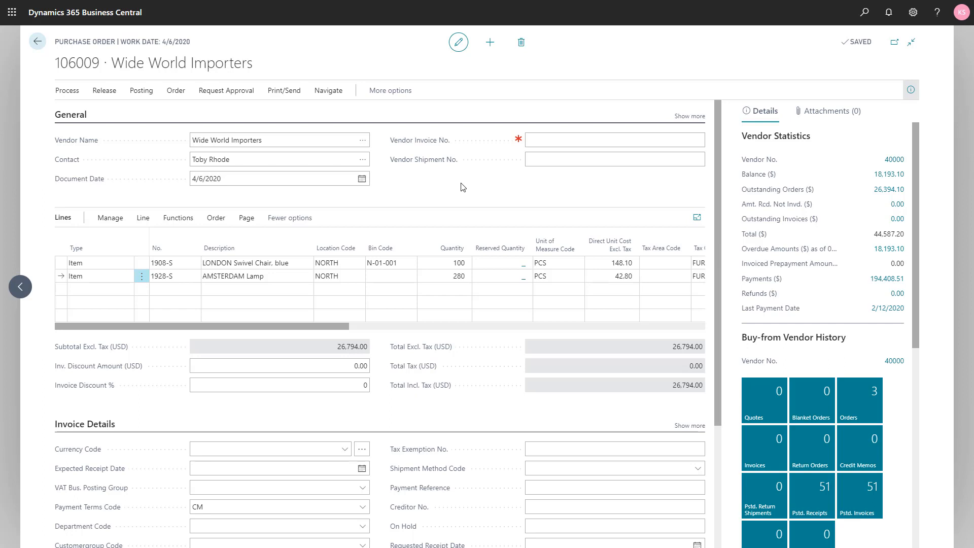
# Release the purchase order, expanding its general details to check the status and collapsing them again
pyautogui.click(690, 117)
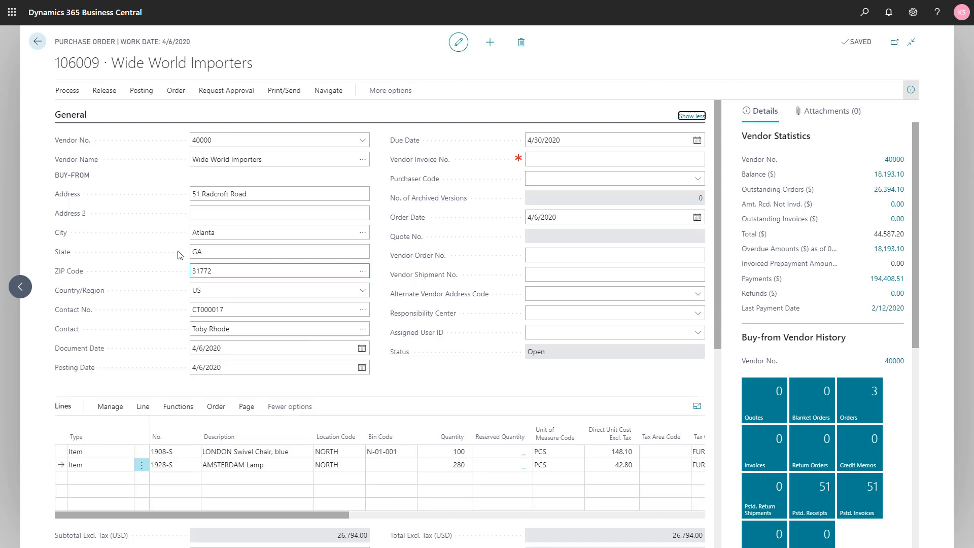
pyautogui.click(104, 91)
pyautogui.click(81, 113)
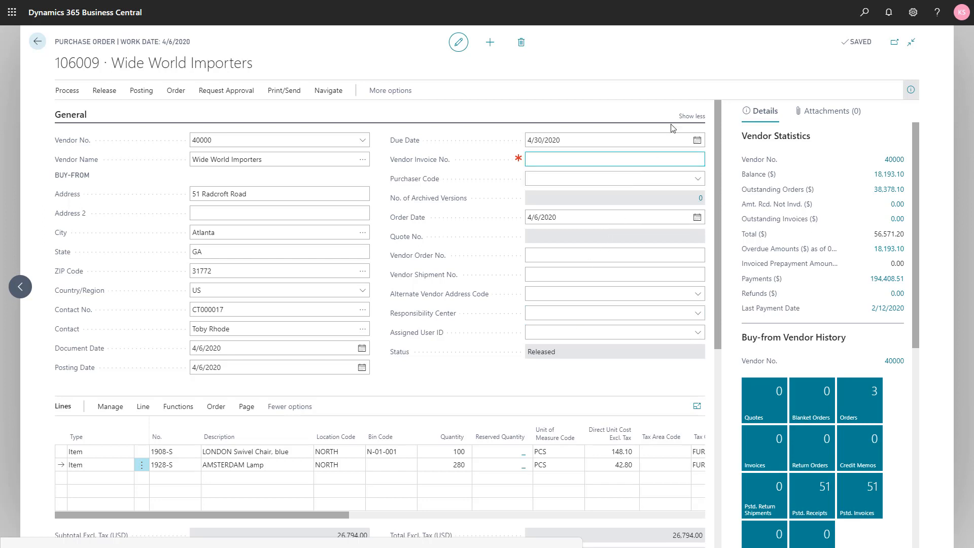
pyautogui.click(690, 116)
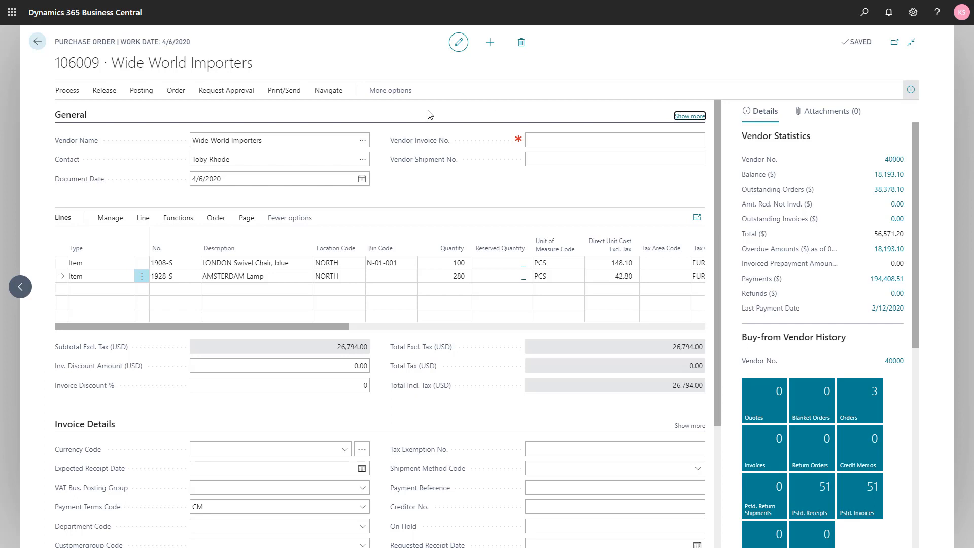
# Find the warehouse action for creating an inventory put-away or pick from the purchase order
pyautogui.click(395, 97)
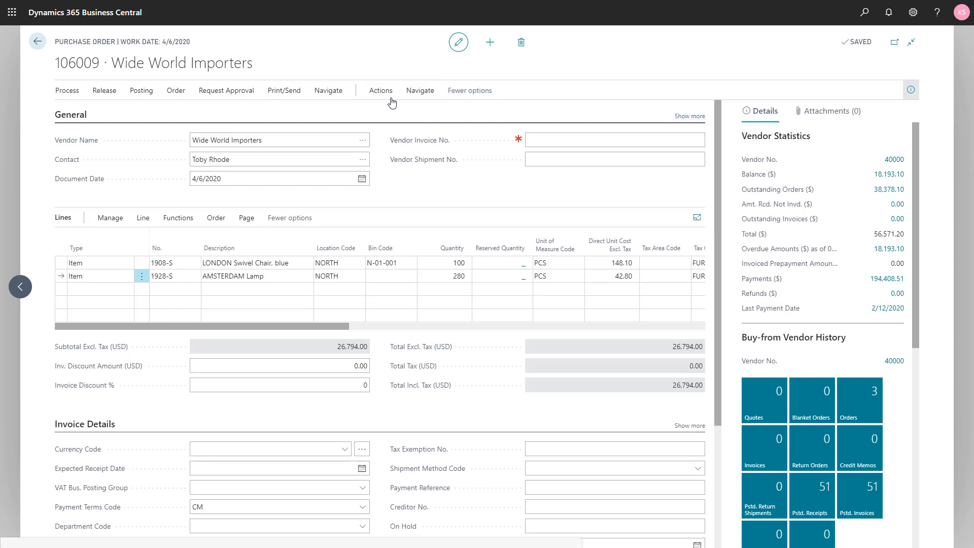
pyautogui.click(377, 97)
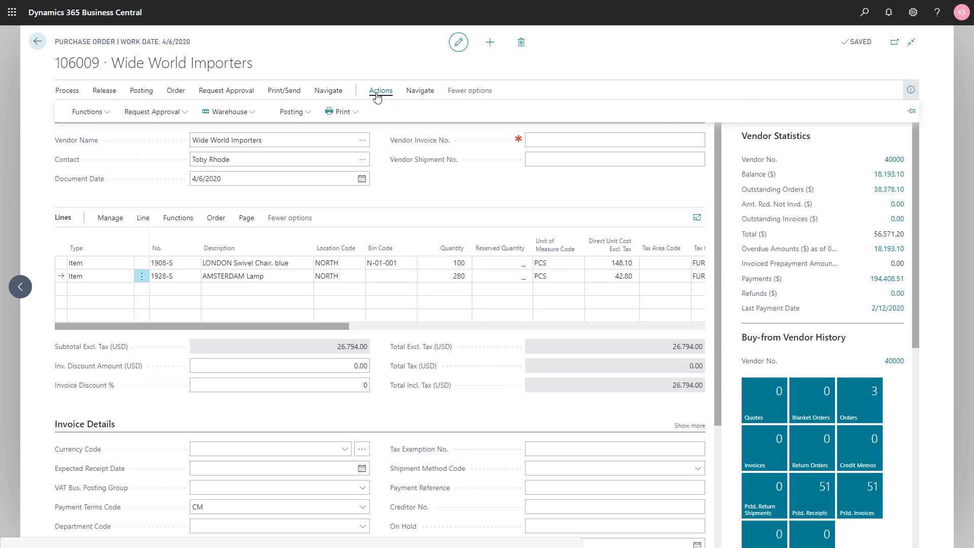
pyautogui.click(242, 110)
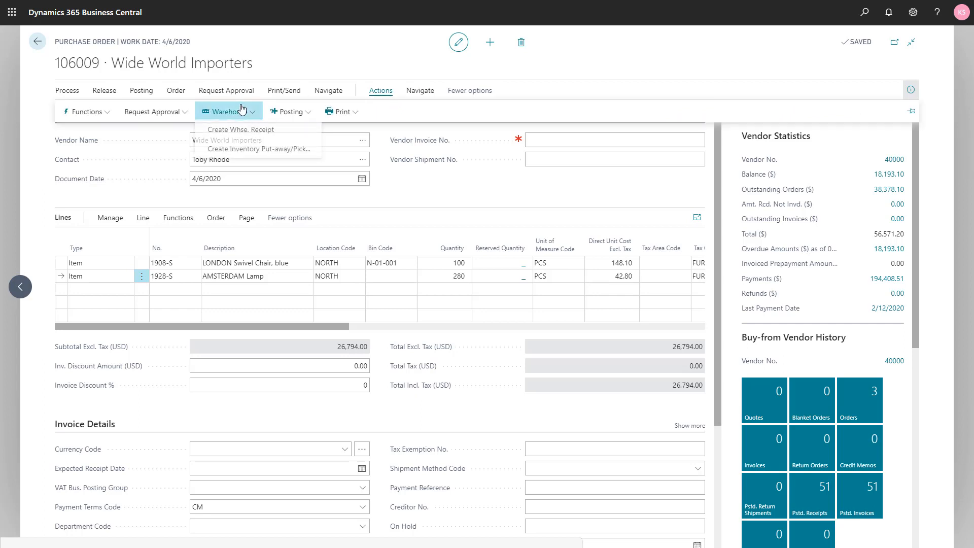
pyautogui.click(239, 152)
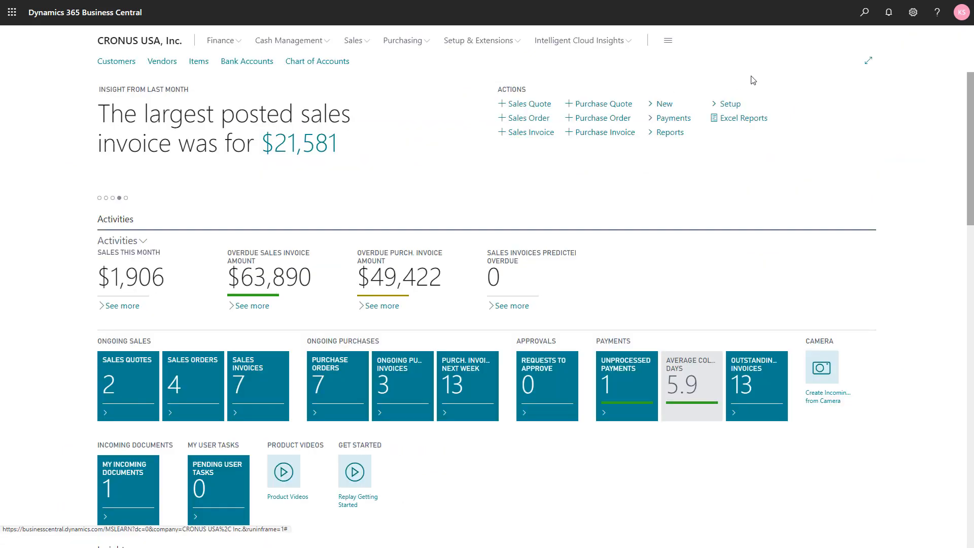
# Search for "inv put", open the Inventory Put-aways list and create a new put-away with an automatically assigned number
pyautogui.click(864, 12)
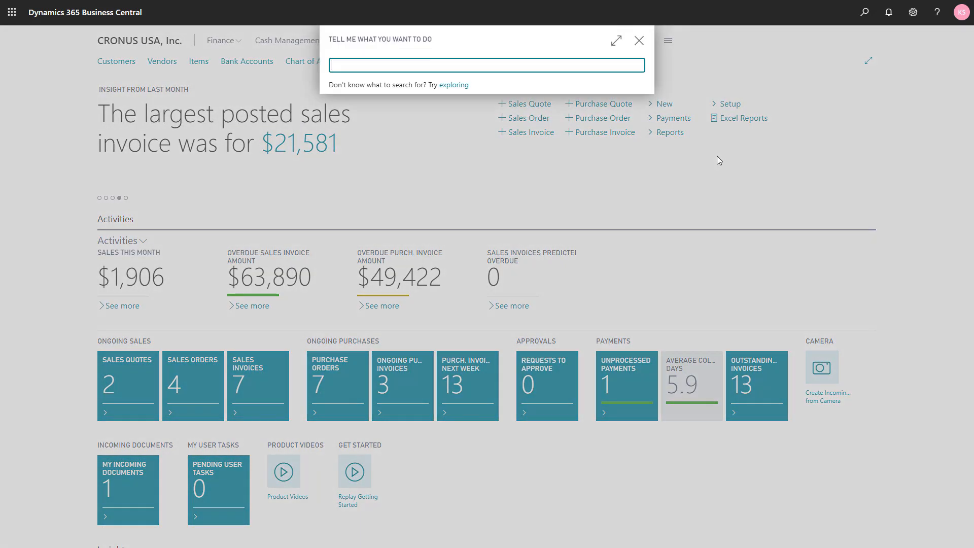
pyautogui.write('inv u')
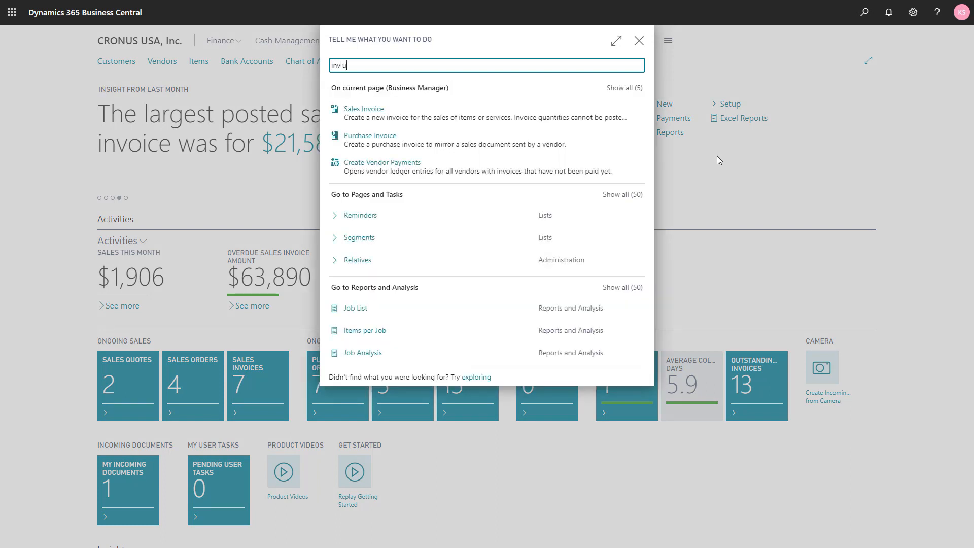
pyautogui.press('BackSpace')
pyautogui.write('put')
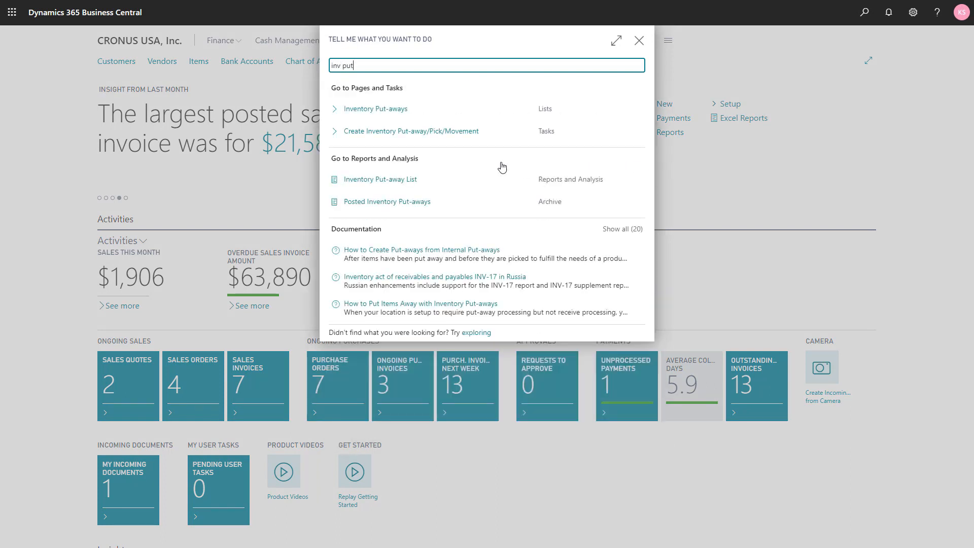
pyautogui.click(375, 115)
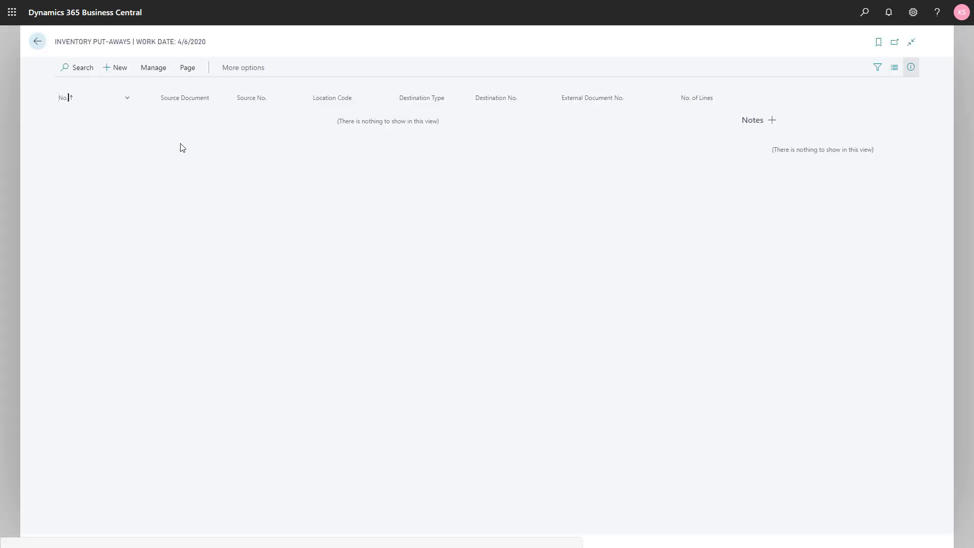
pyautogui.click(121, 71)
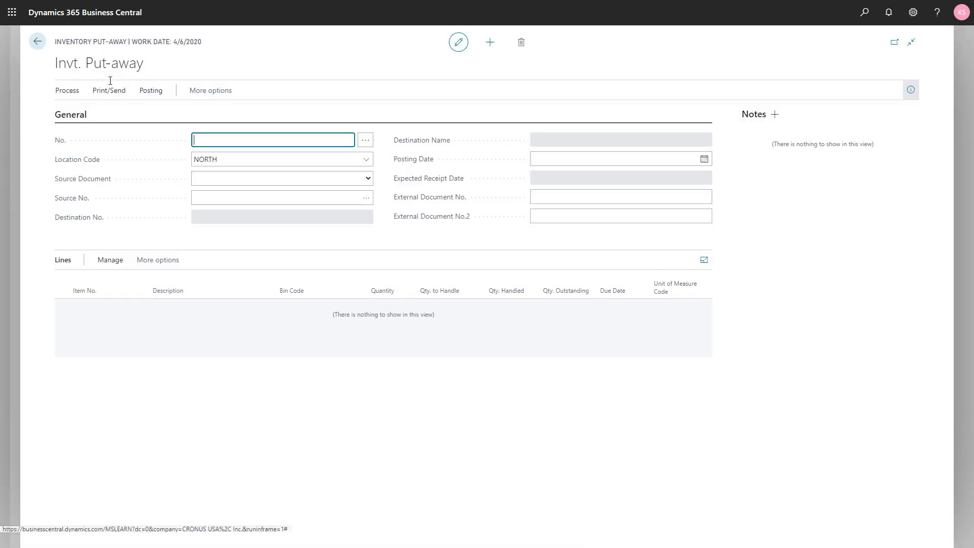
pyautogui.press('Tab')
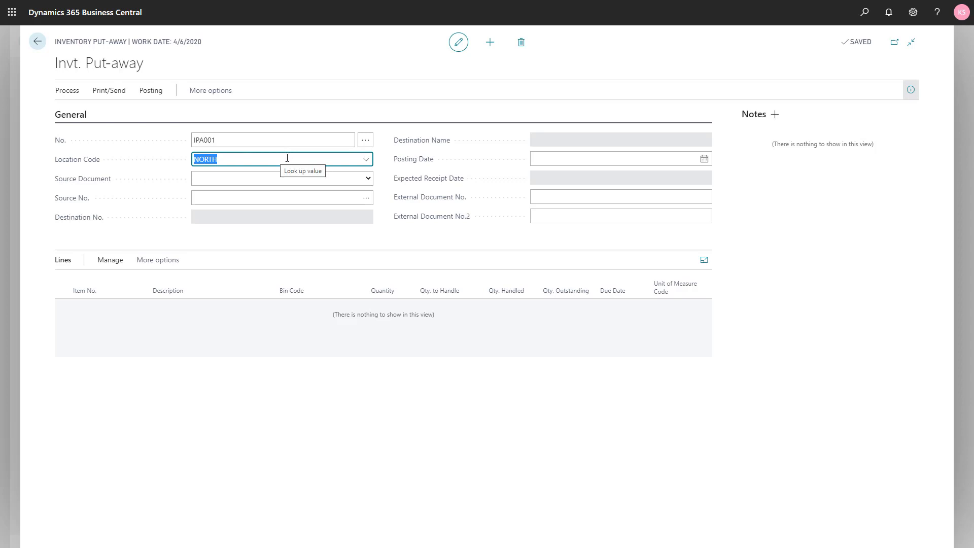
# Open Inventory Setup and check the number series for inventory put-aways and posted put-aways, then return to the new put-away
pyautogui.click(864, 12)
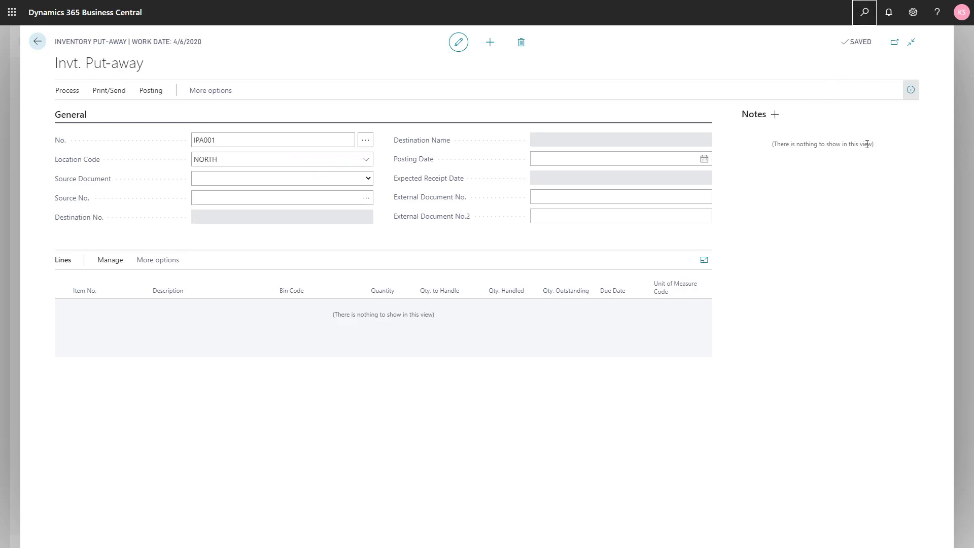
pyautogui.write('inv set')
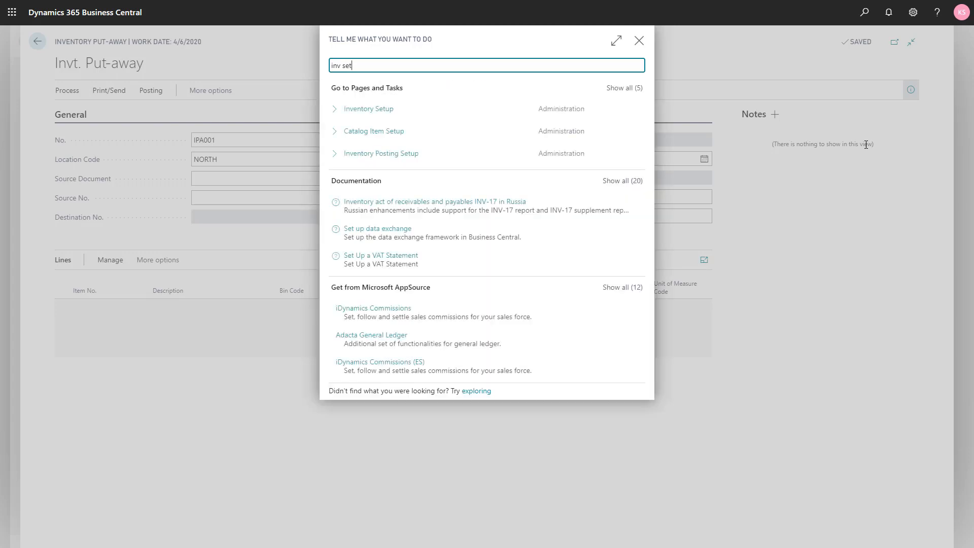
pyautogui.click(388, 110)
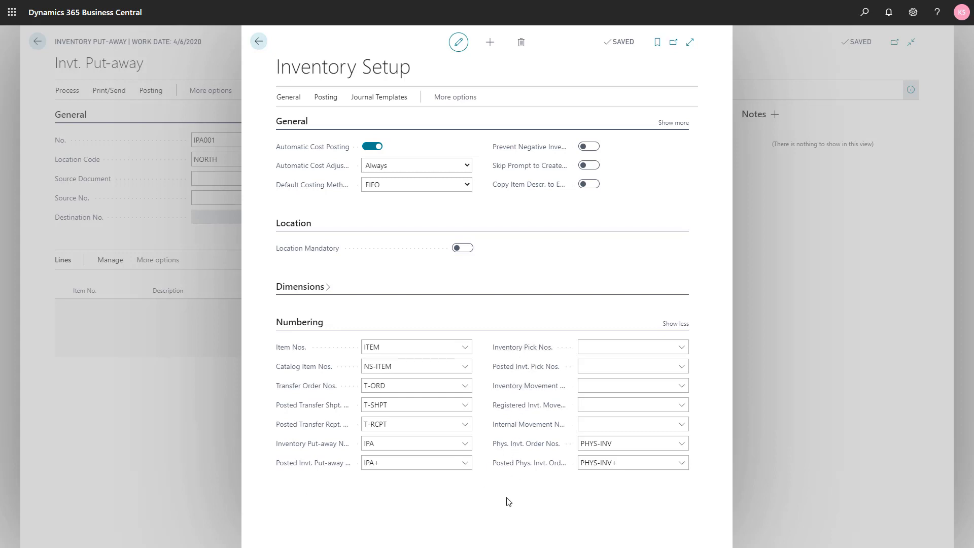
pyautogui.press('Escape')
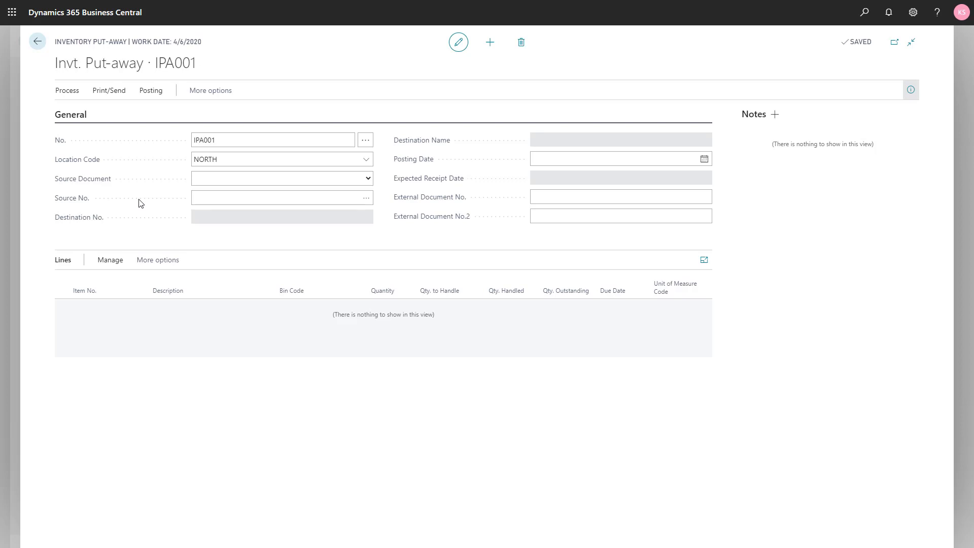
# Set the source document of the new inventory put-away to Purchase Order
pyautogui.click(367, 180)
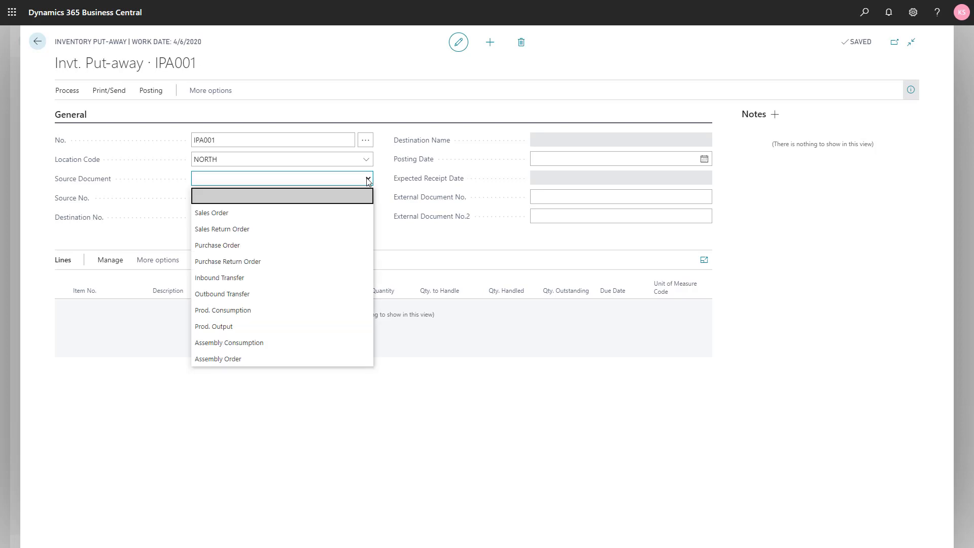
pyautogui.click(321, 246)
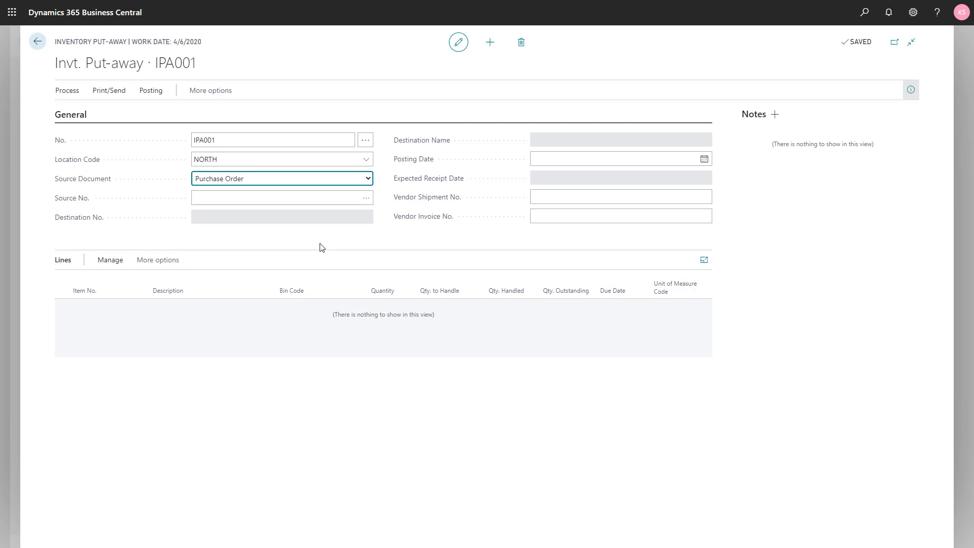
# Select the Wide World Importers purchase order as the put-away's source number to fill in its lines
pyautogui.click(366, 200)
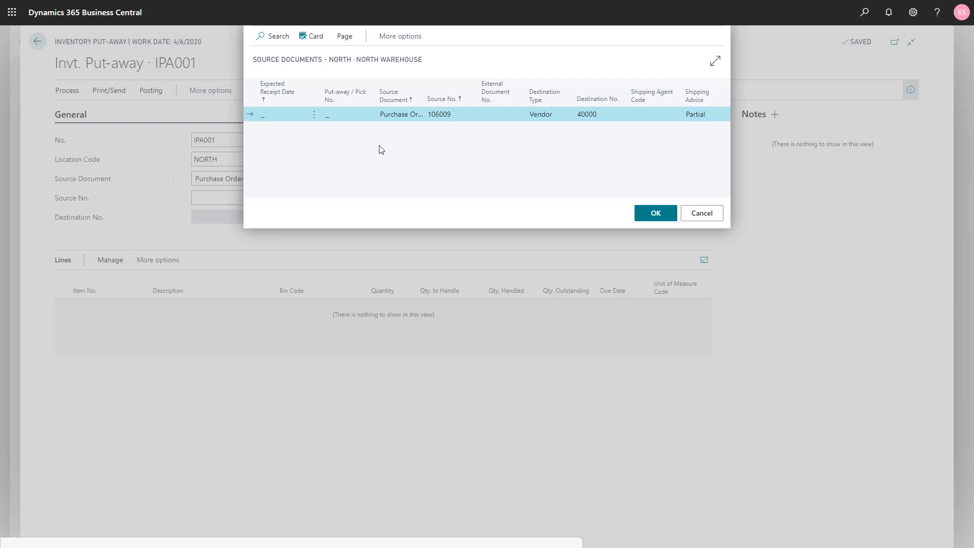
pyautogui.click(650, 214)
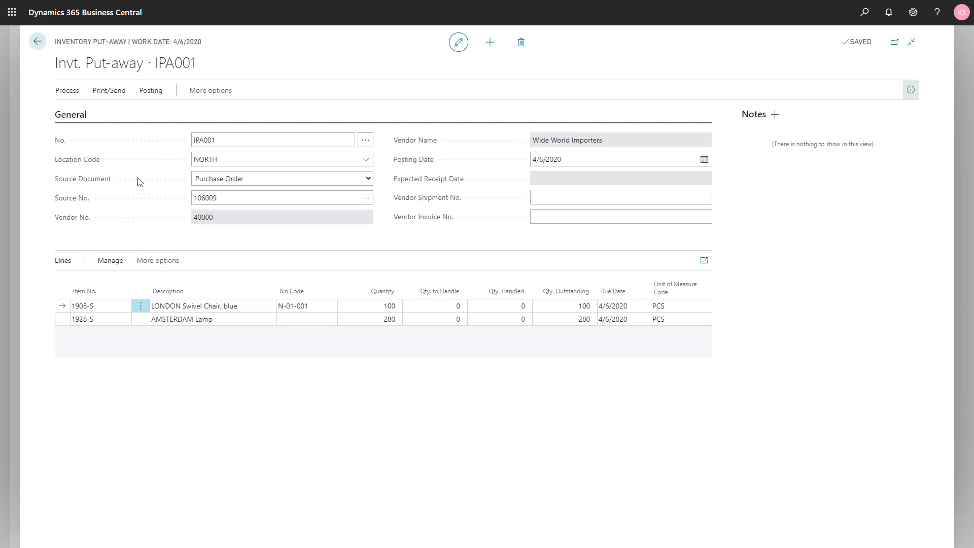
pyautogui.click(61, 93)
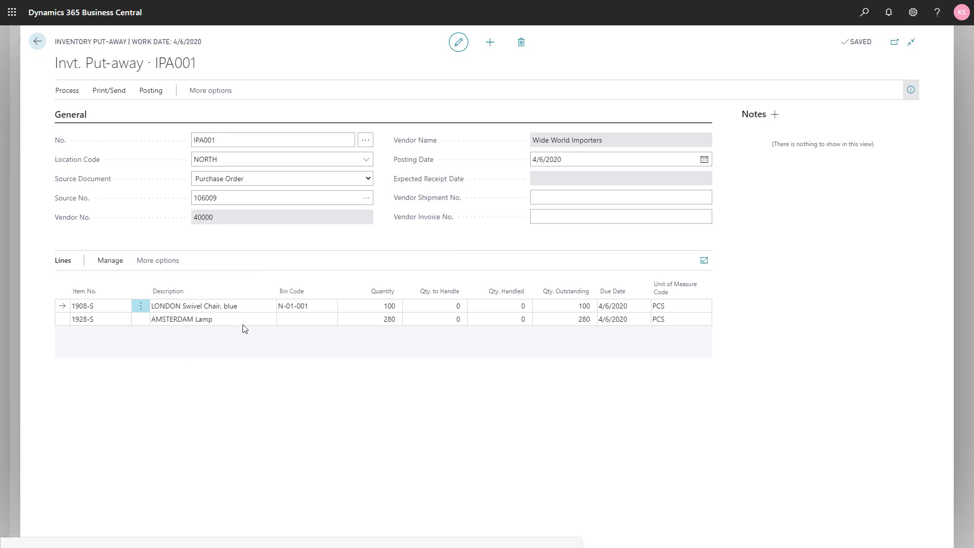
# Assign bin N-01-002 to the AMSTERDAM Lamp line of the put-away
pyautogui.click(300, 308)
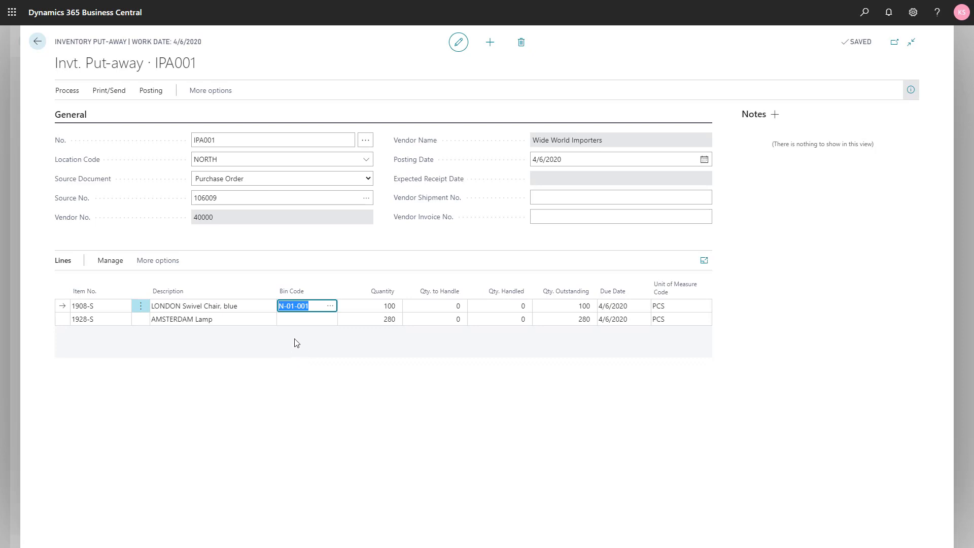
pyautogui.click(294, 320)
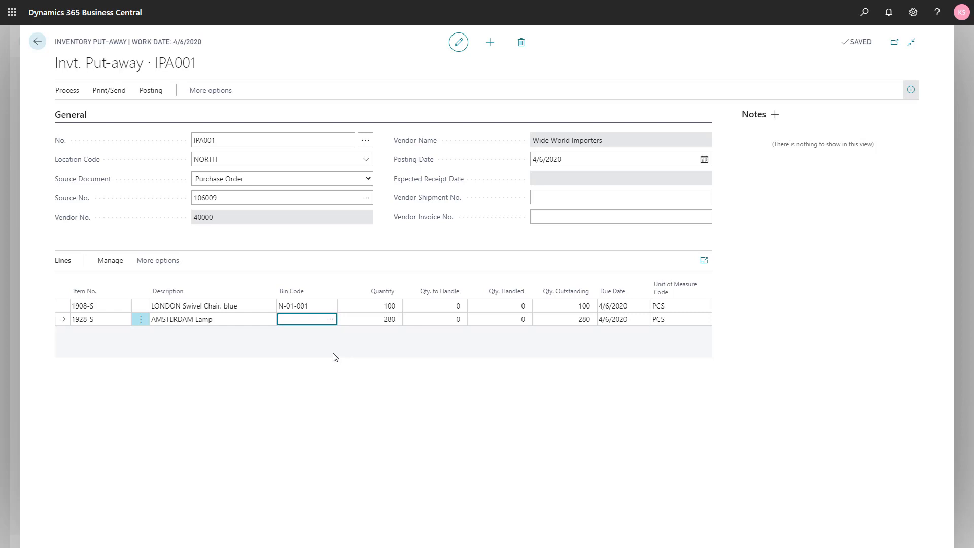
pyautogui.click(330, 321)
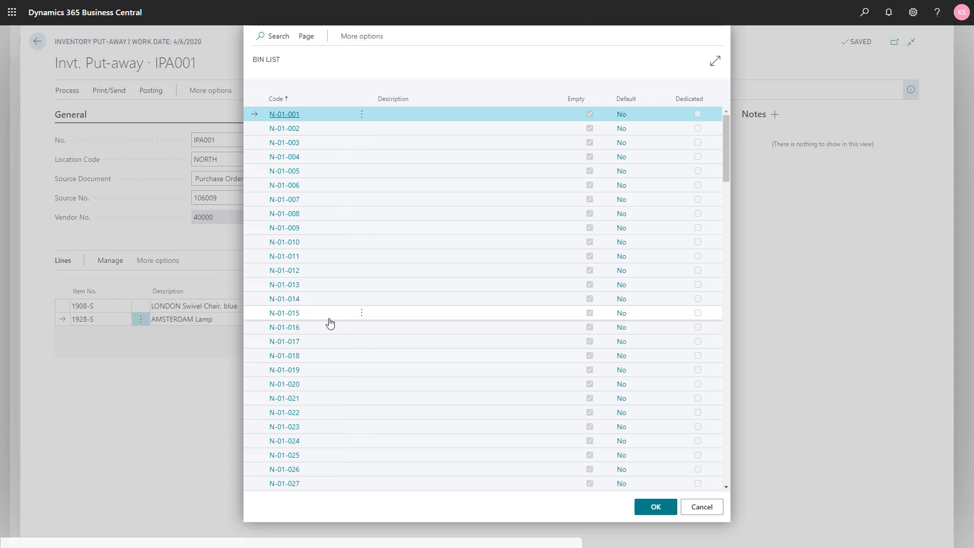
pyautogui.click(319, 133)
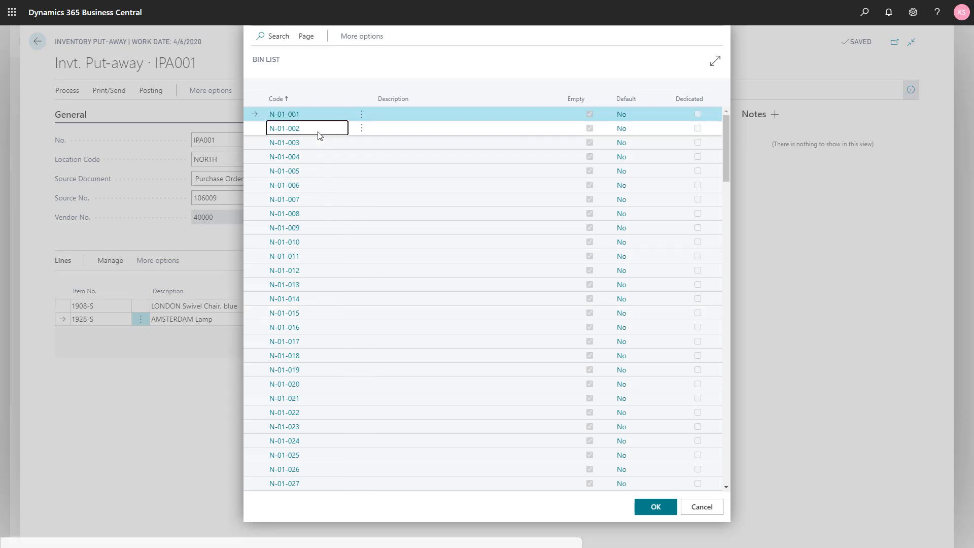
pyautogui.click(659, 506)
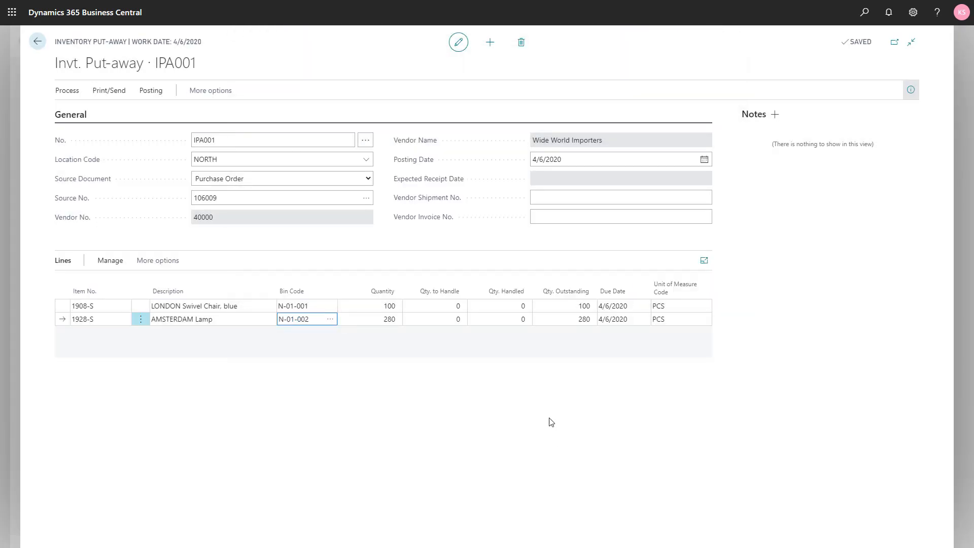
# Set the AMSTERDAM Lamp line's quantity to handle to 80 and split the line
pyautogui.press('Tab')
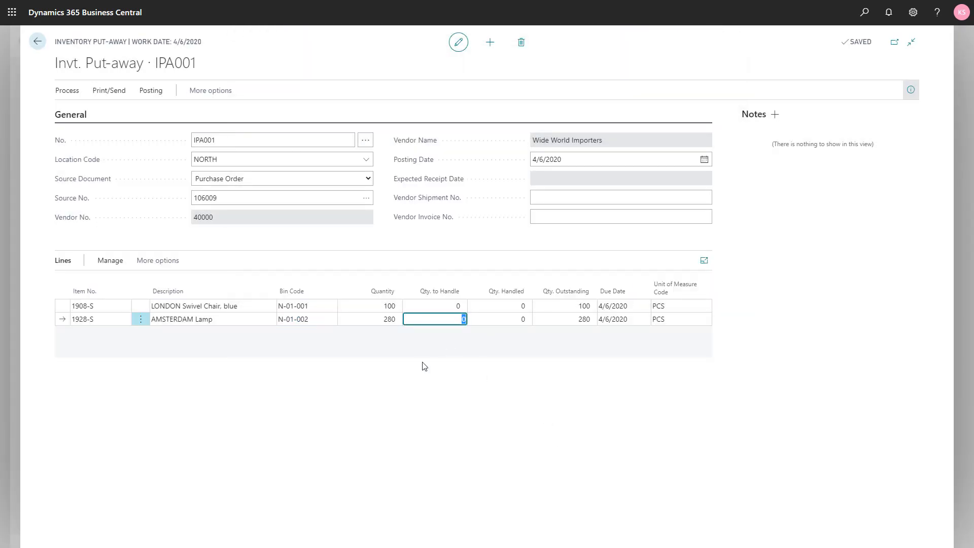
pyautogui.write('80')
pyautogui.press('Tab')
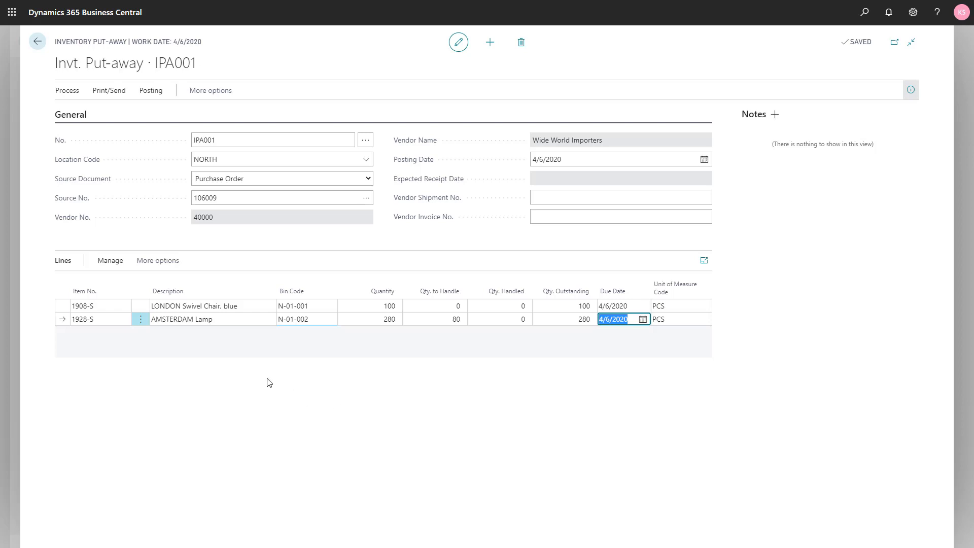
pyautogui.click(146, 270)
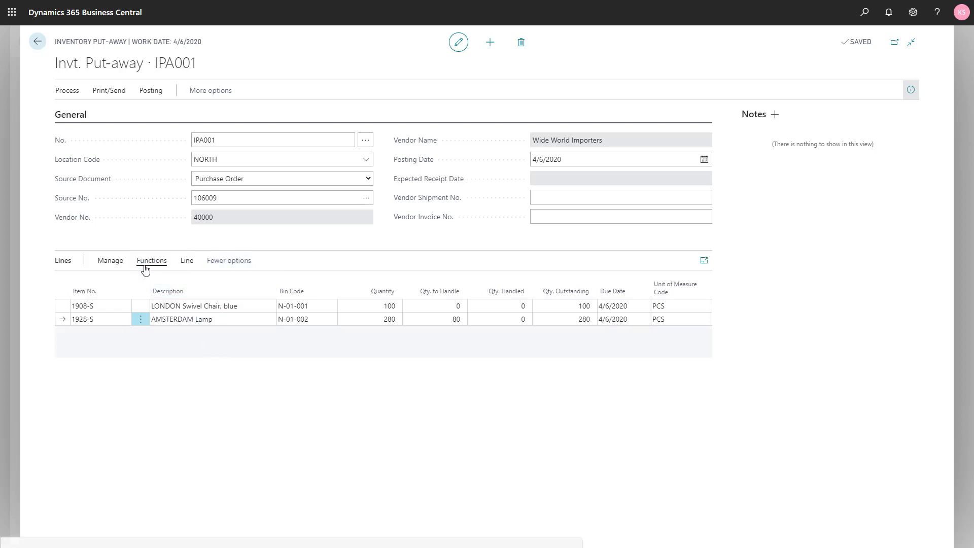
pyautogui.click(145, 264)
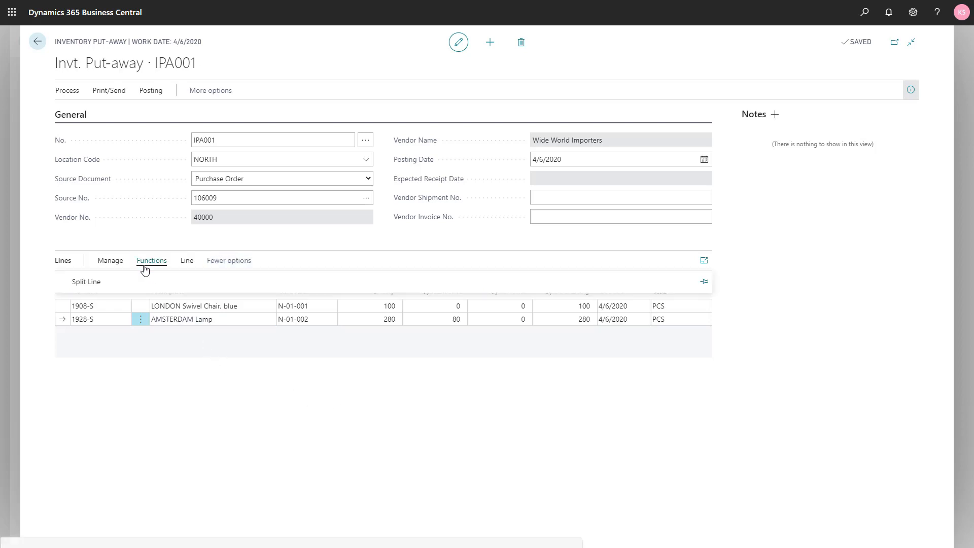
pyautogui.click(89, 284)
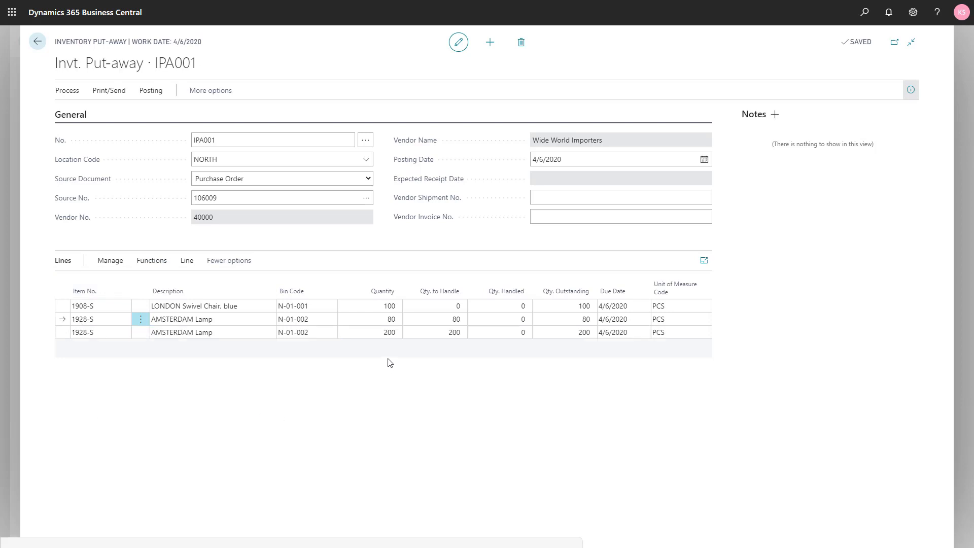
# Change the bin code of the split-off AMSTERDAM Lamp line to N-01-010
pyautogui.click(440, 335)
pyautogui.click(320, 333)
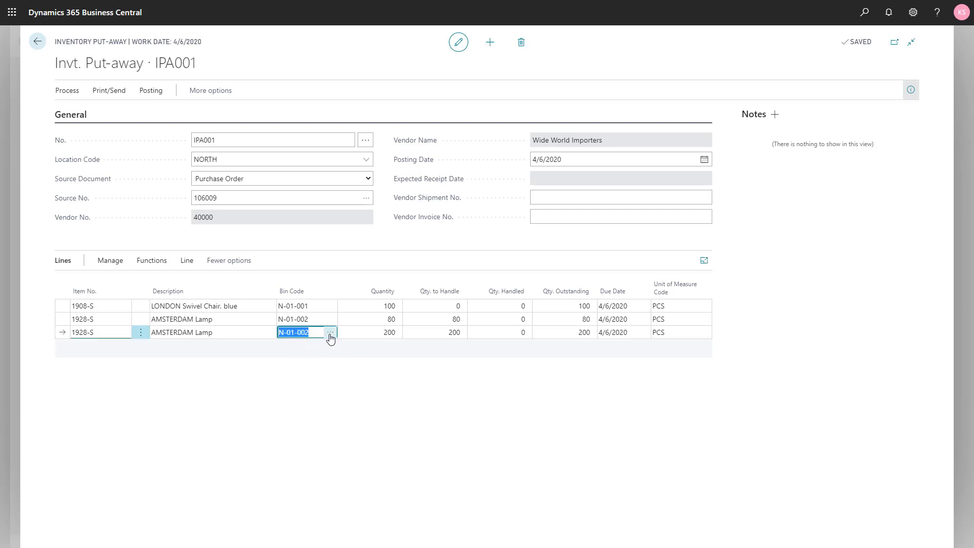
pyautogui.click(330, 338)
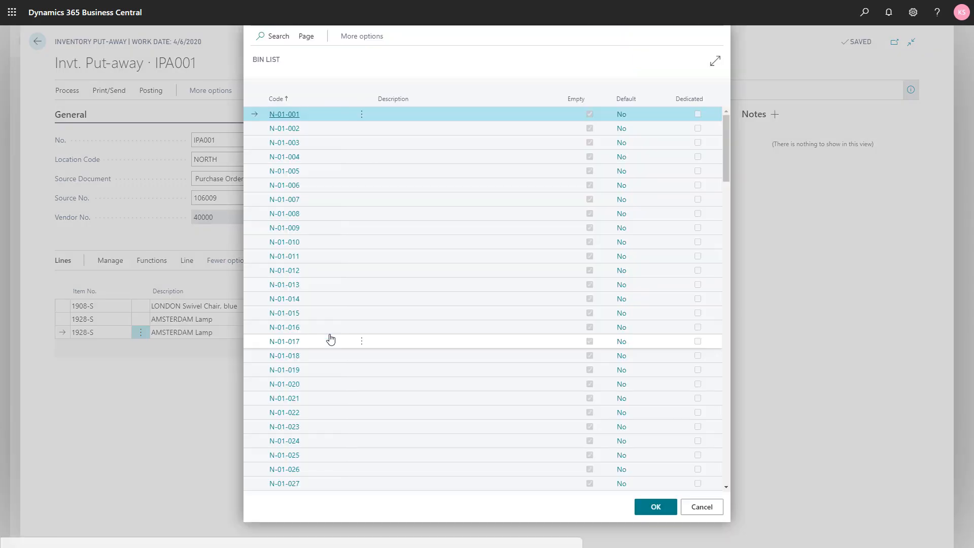
pyautogui.click(309, 246)
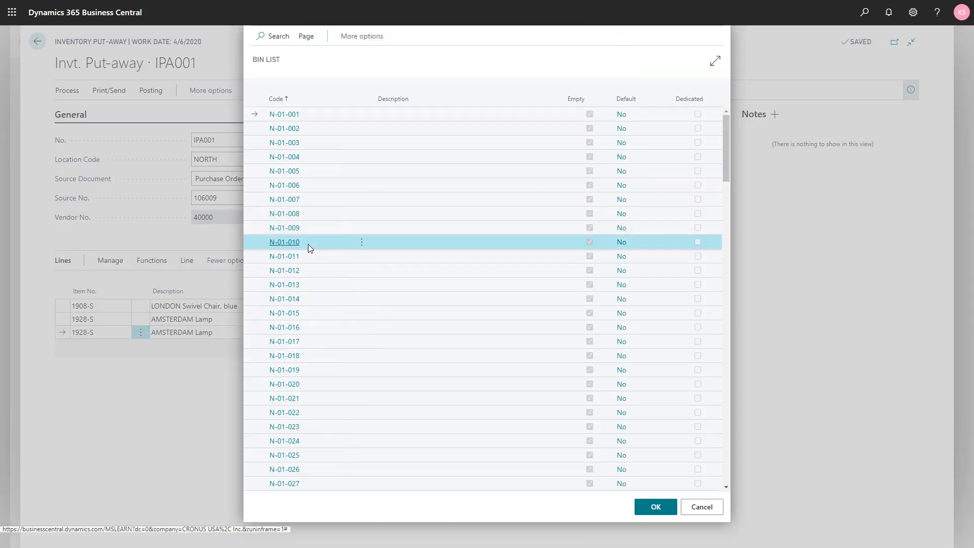
pyautogui.click(655, 508)
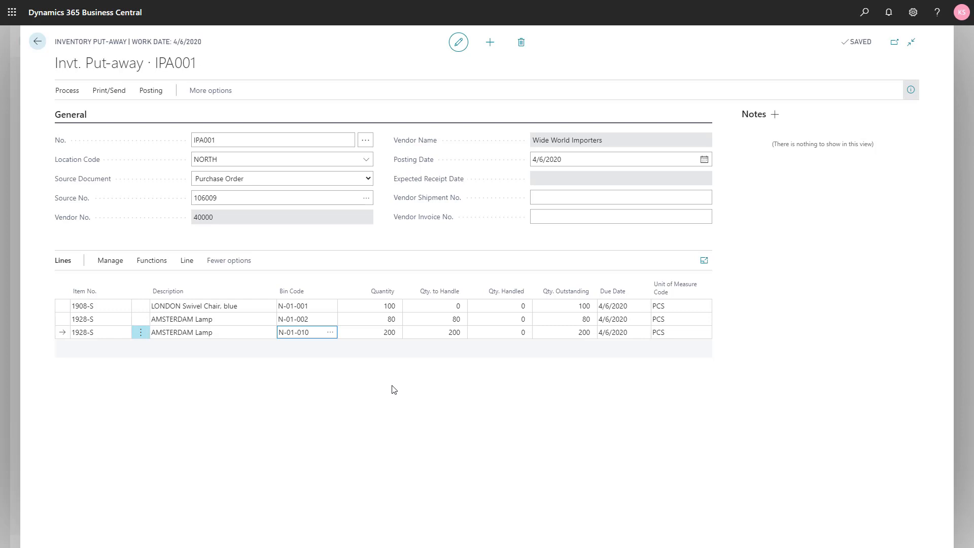
# Set the quantity to handle of the LONDON Swivel Chair line to 100
pyautogui.click(439, 306)
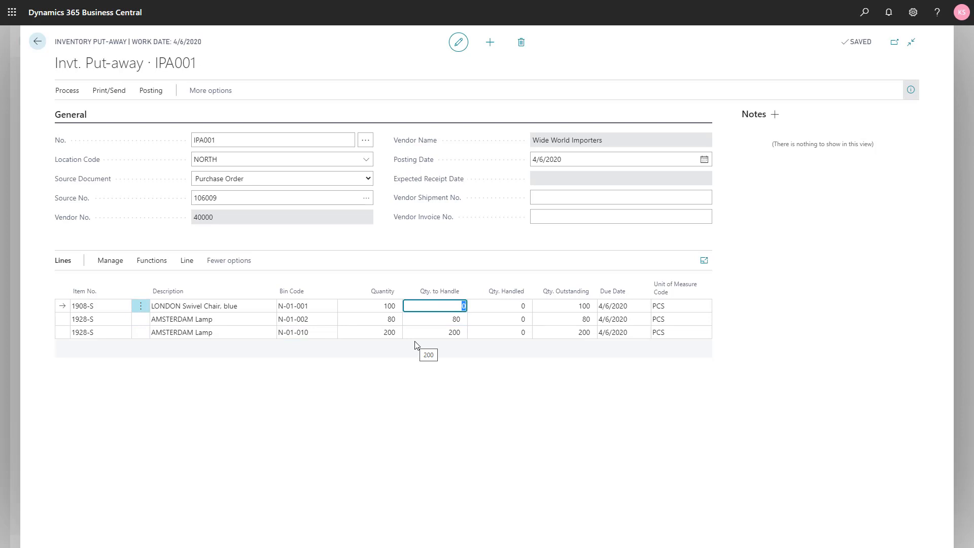
pyautogui.write('100')
pyautogui.press('Tab')
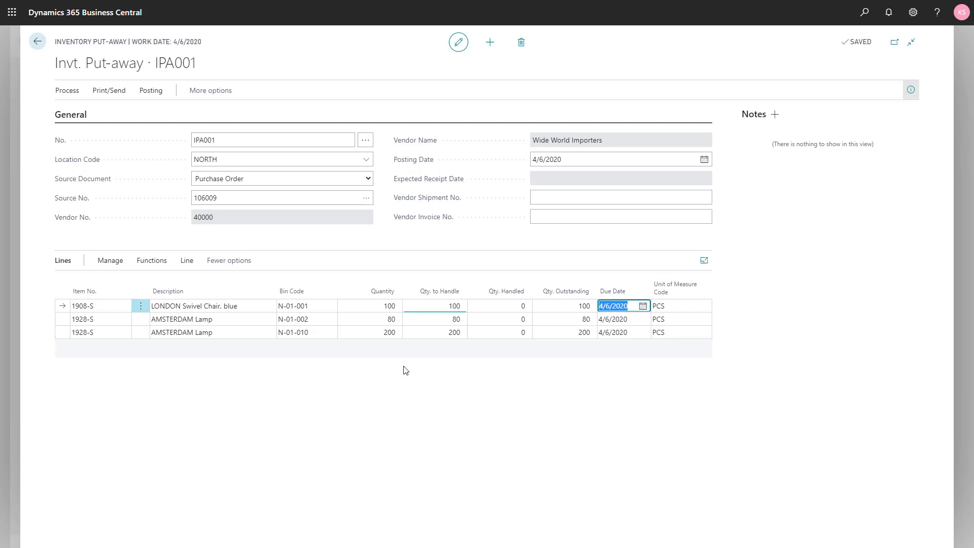
# Post the inventory put-away with the Receive option
pyautogui.click(152, 93)
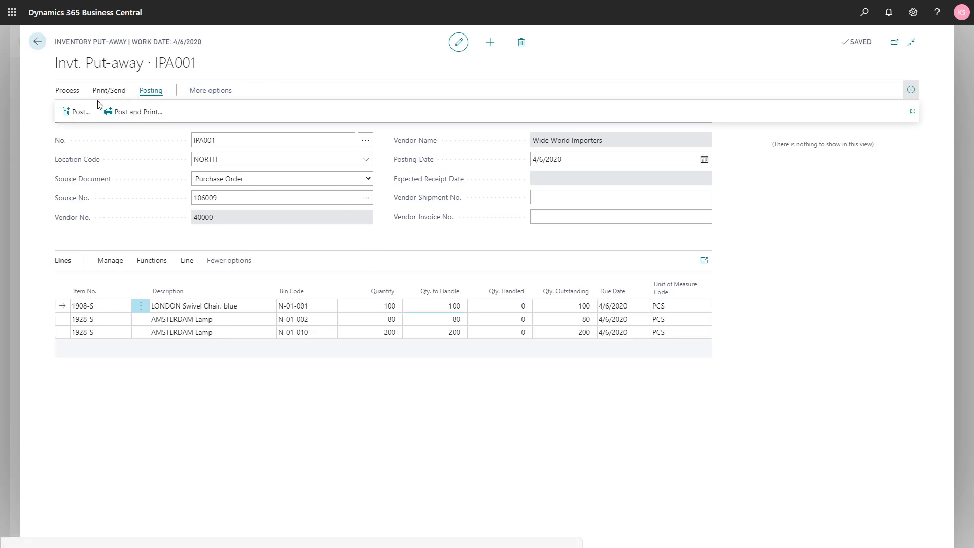
pyautogui.click(88, 114)
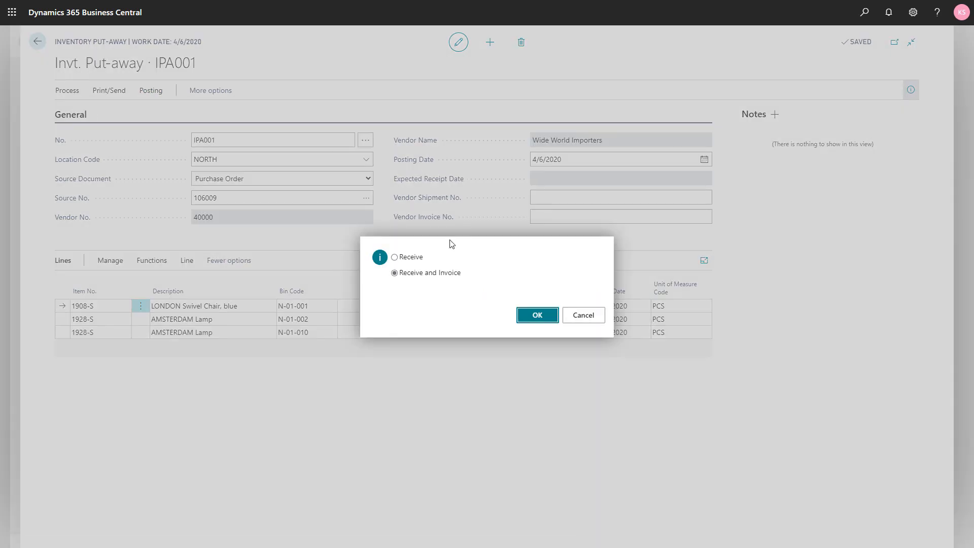
pyautogui.click(415, 259)
pyautogui.click(537, 315)
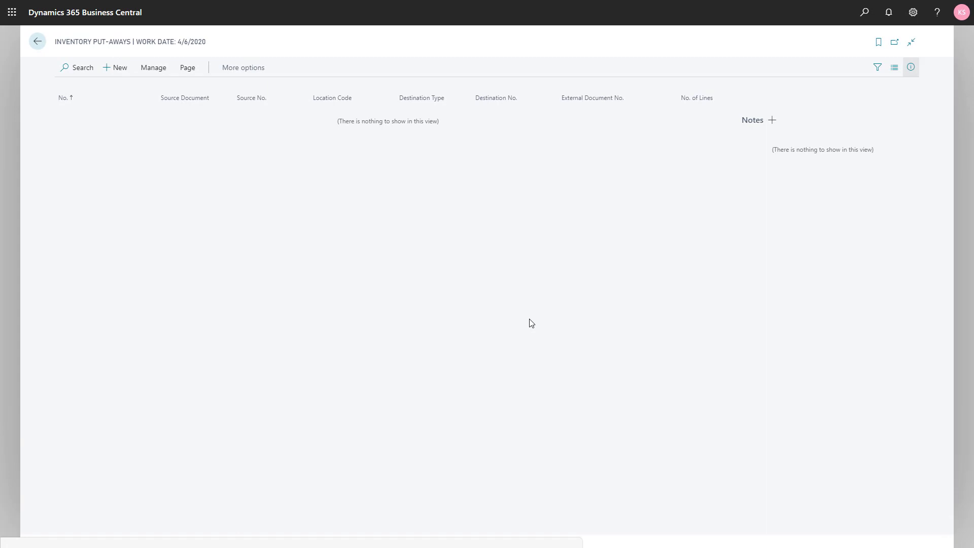
# Return to the role center, open the Wide World Importers purchase order and check the received quantities on its lines
pyautogui.press('Escape')
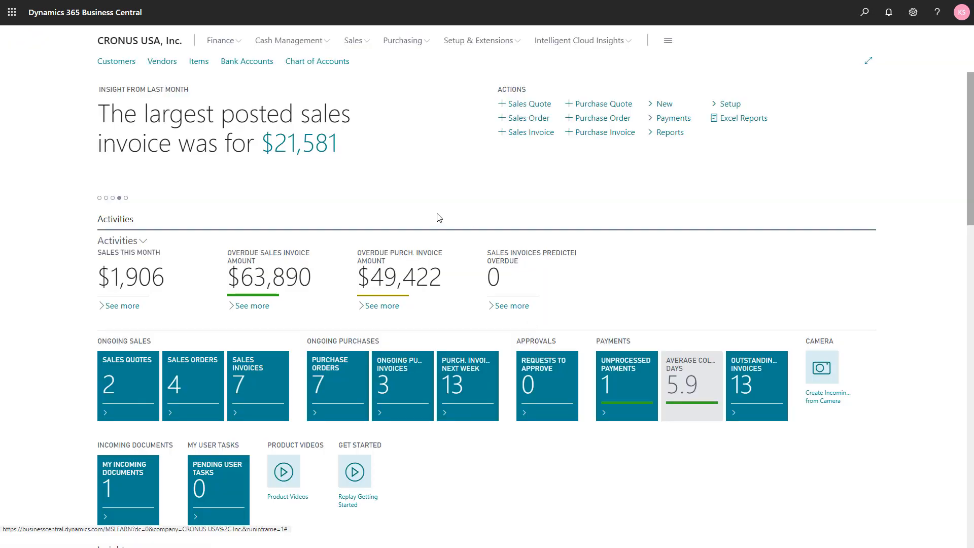
pyautogui.click(335, 386)
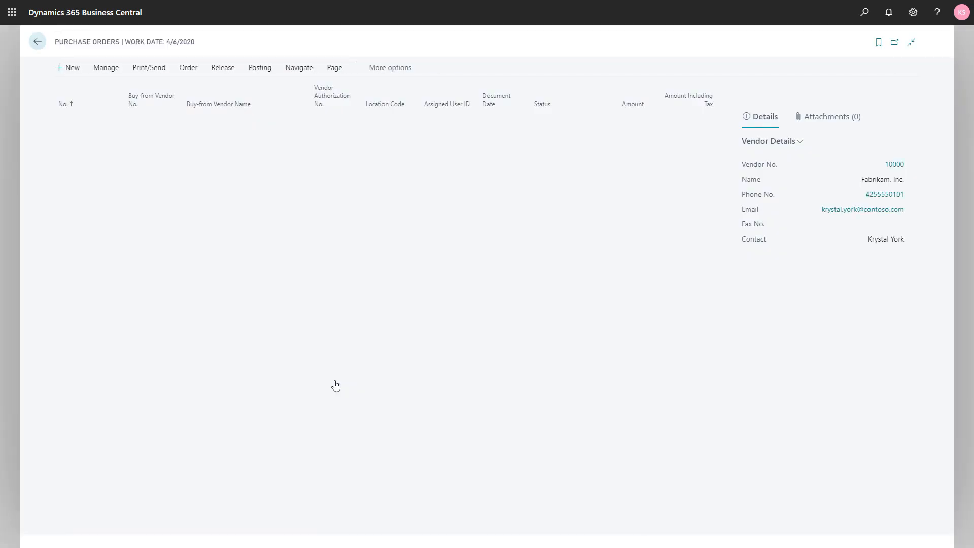
pyautogui.click(76, 224)
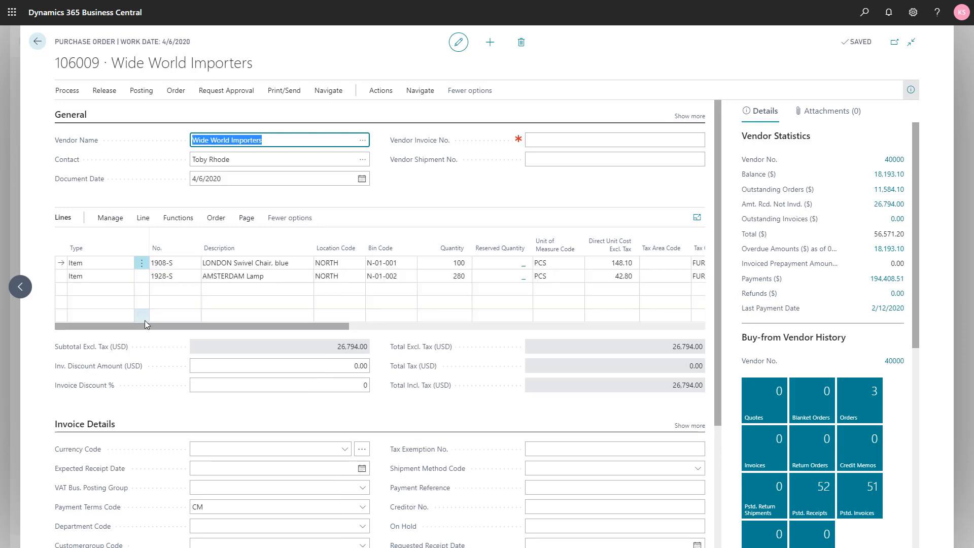
pyautogui.moveTo(150, 323); pyautogui.dragTo(306, 326)
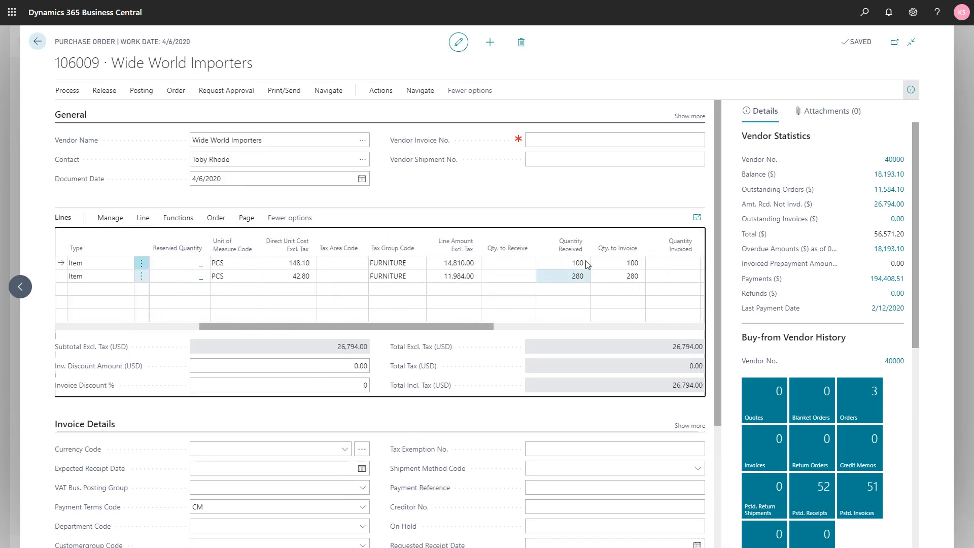
pyautogui.click(564, 290)
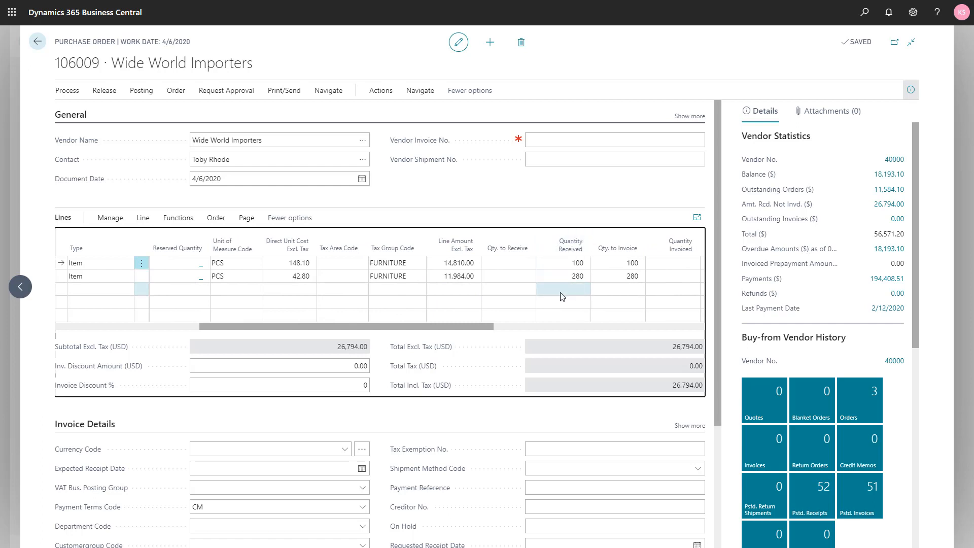
pyautogui.click(566, 277)
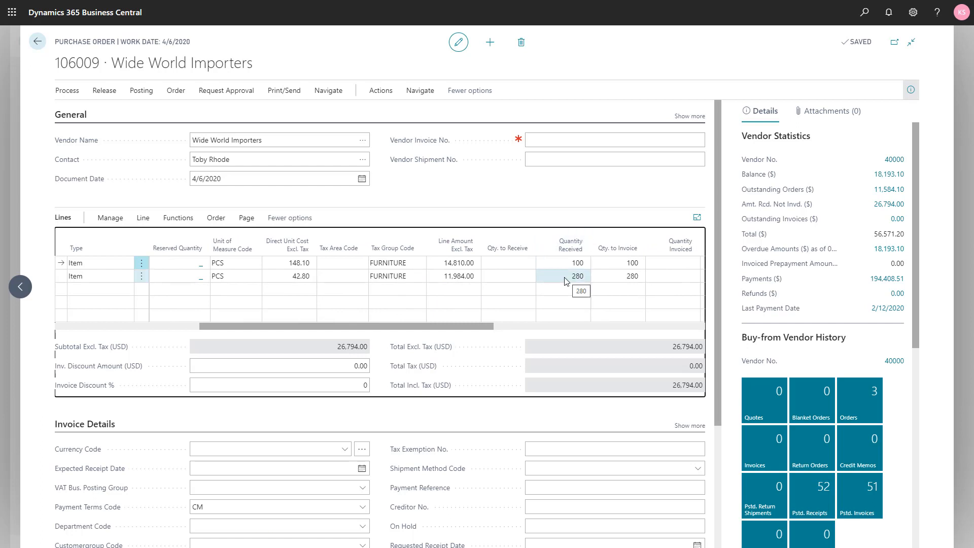
# Open the order's posted purchase receipt, use Navigate to examine its warehouse entries, and return to the purchase order
pyautogui.click(327, 91)
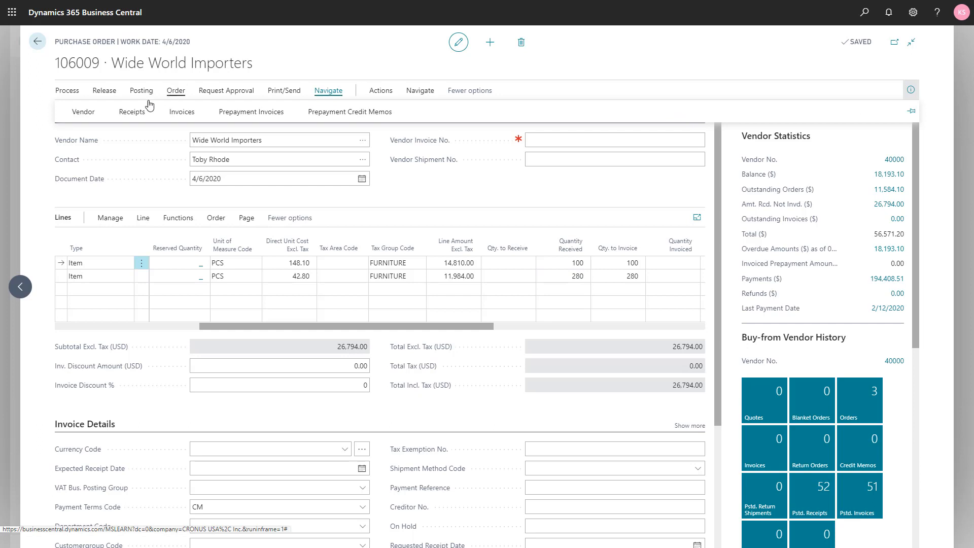
pyautogui.click(130, 117)
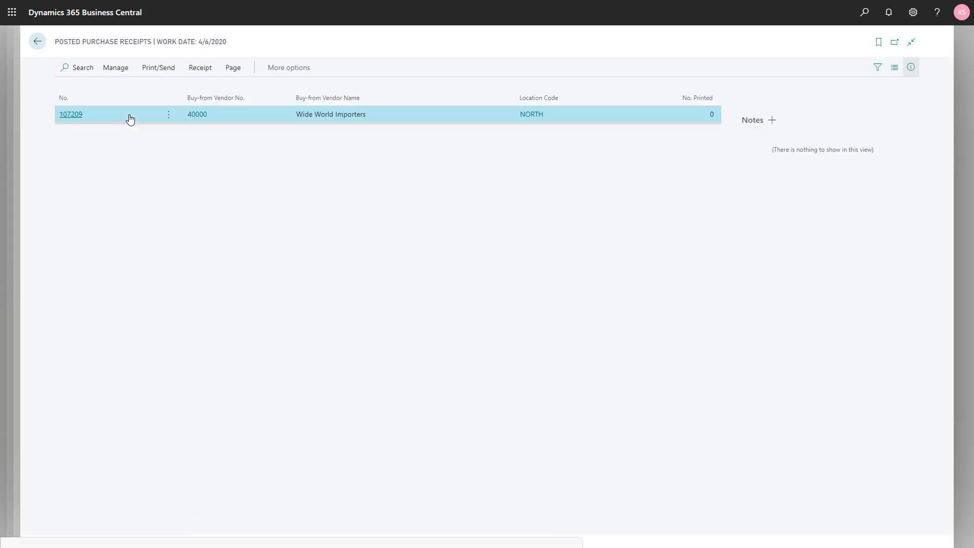
pyautogui.click(199, 69)
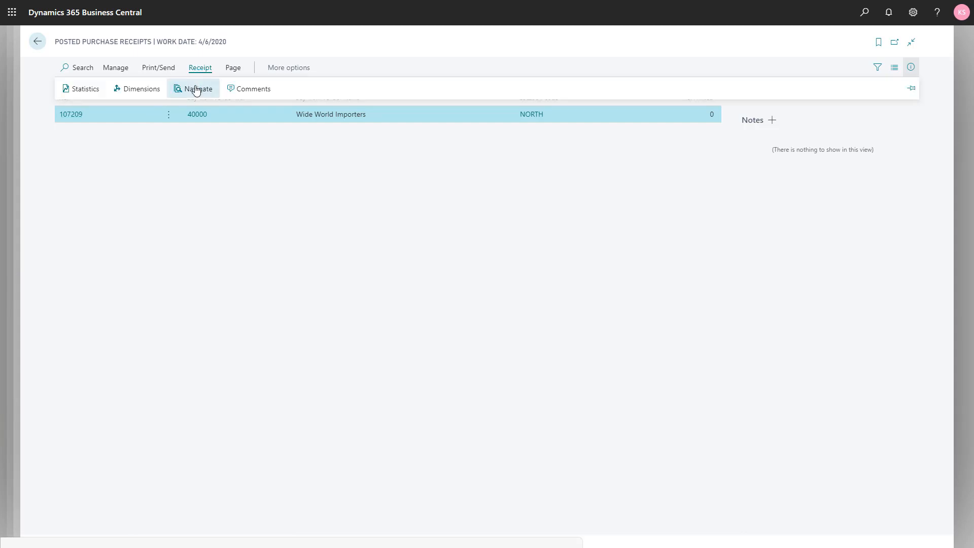
pyautogui.click(196, 90)
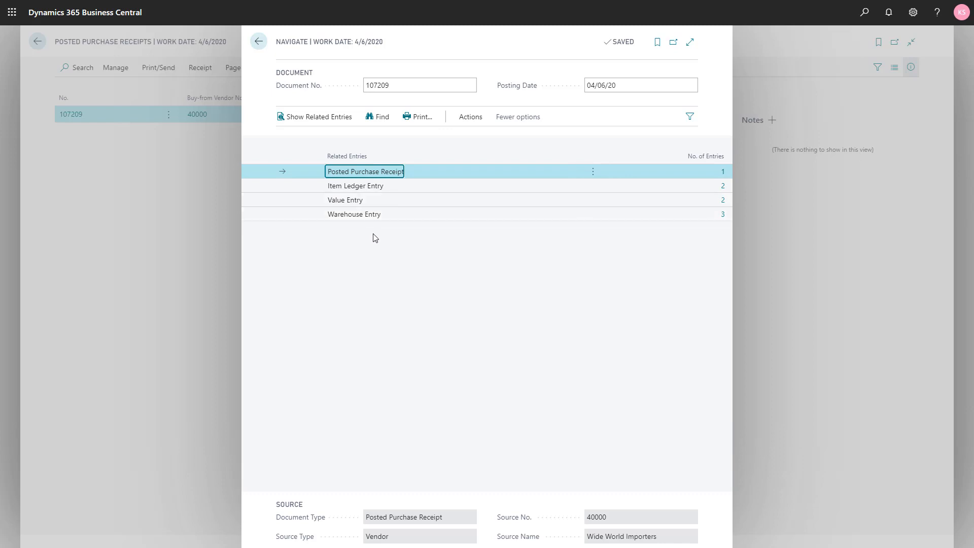
pyautogui.click(722, 215)
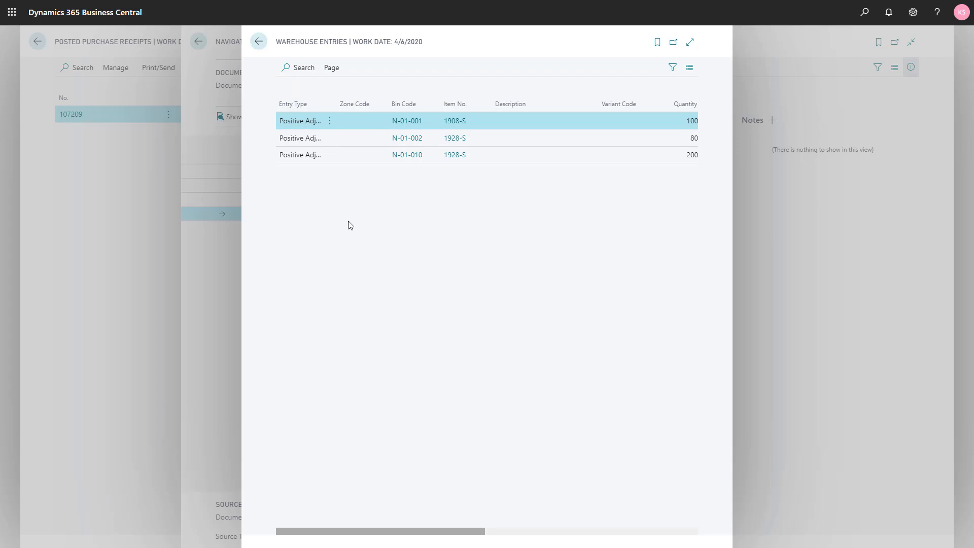
pyautogui.press('Escape')
pyautogui.press('Escape')
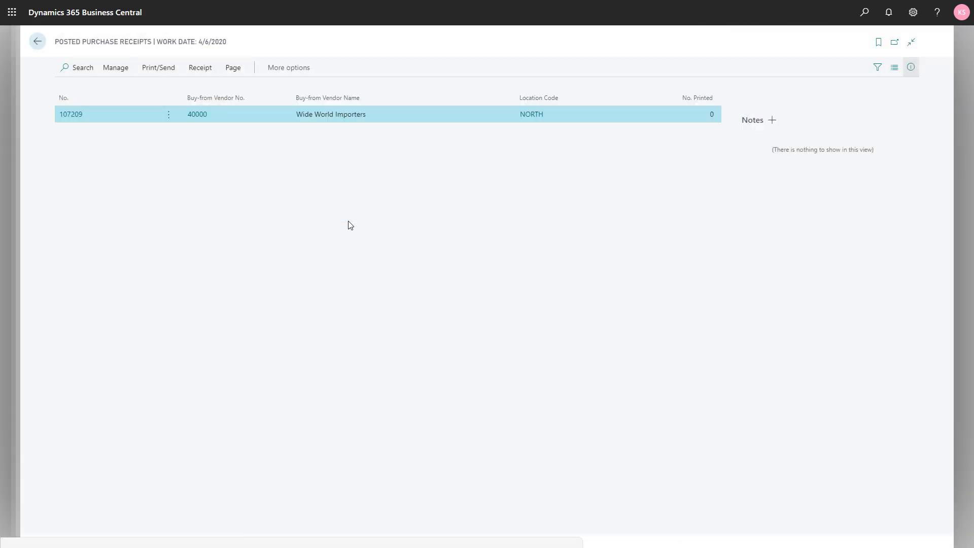
# Leave the purchase order and its order list for the role center, and open the list of items
pyautogui.press('Escape')
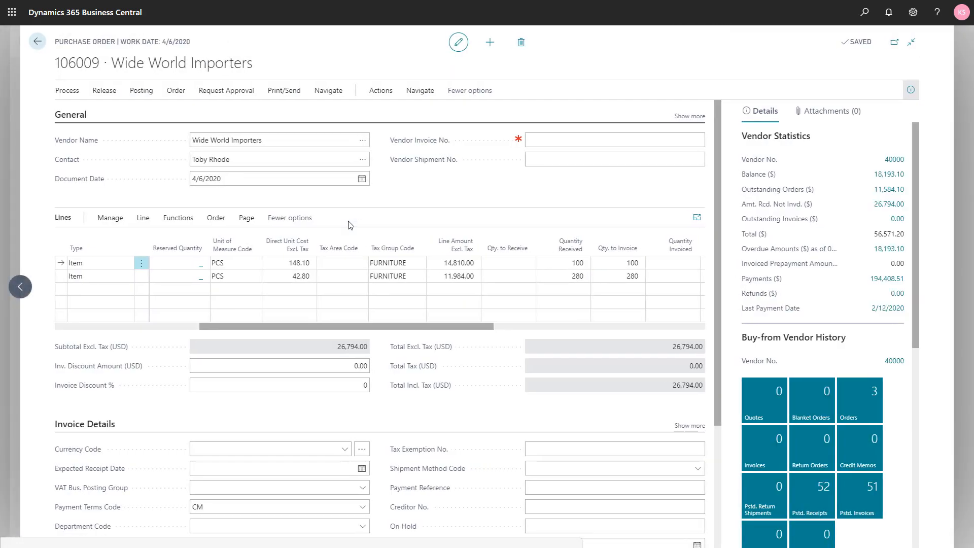
pyautogui.press('Escape')
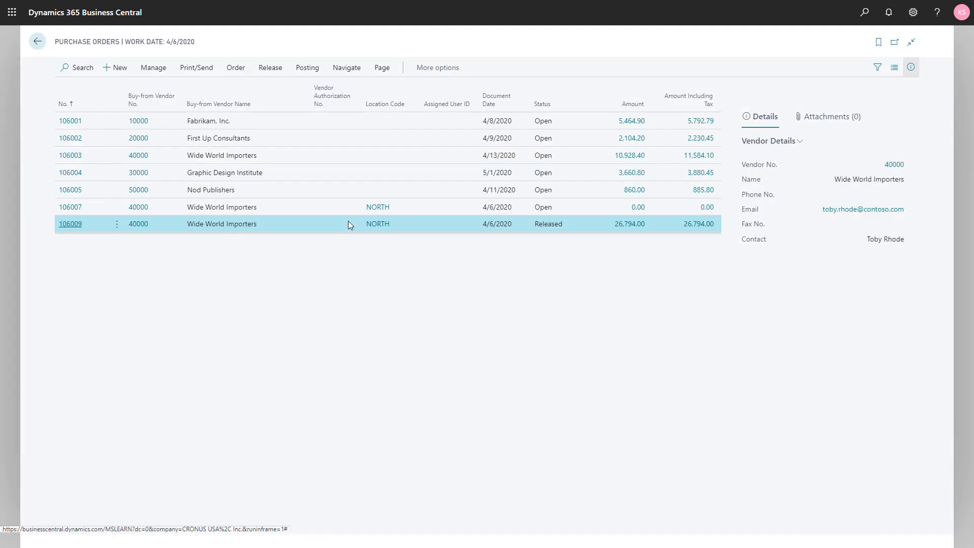
pyautogui.press('Escape')
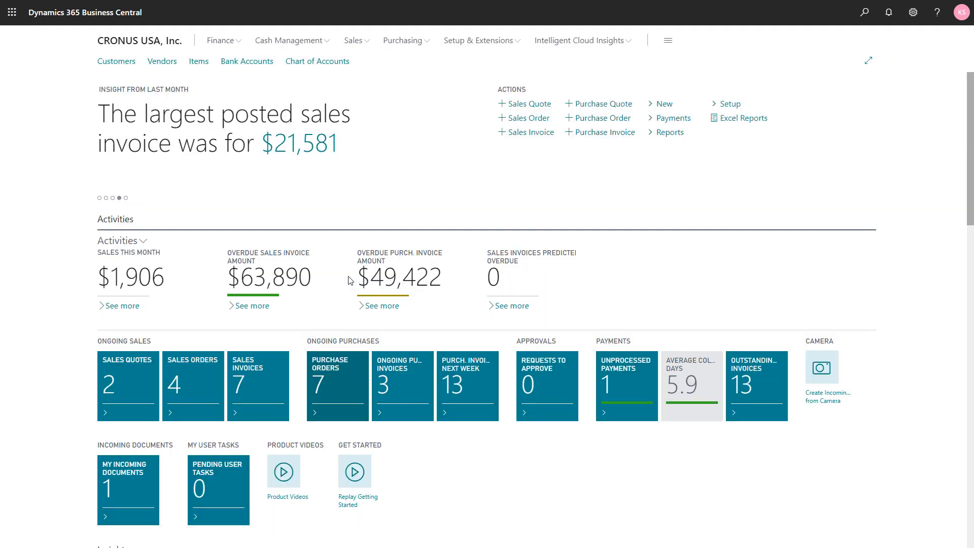
pyautogui.click(198, 63)
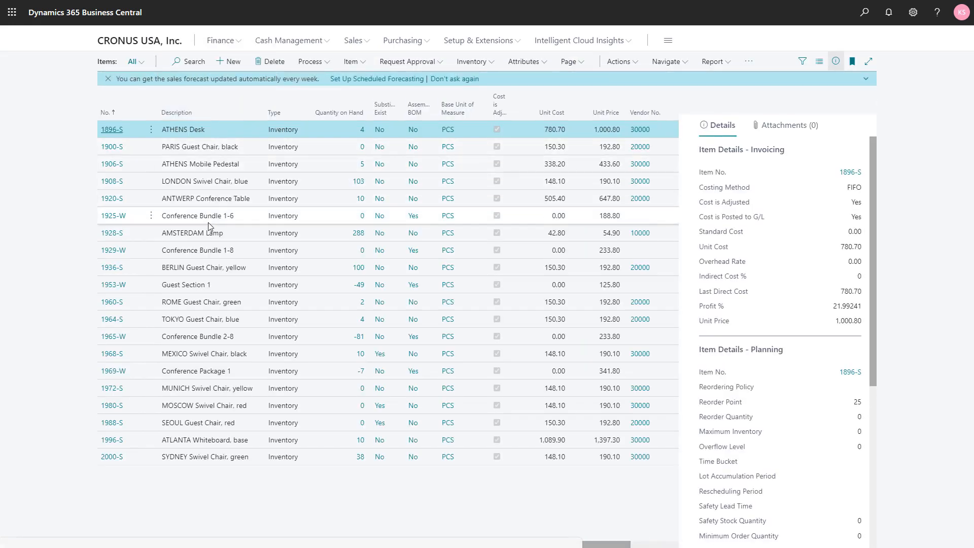
# Open the warehouse bin contents of the AMSTERDAM Lamp item to check where its stock is stored
pyautogui.click(207, 236)
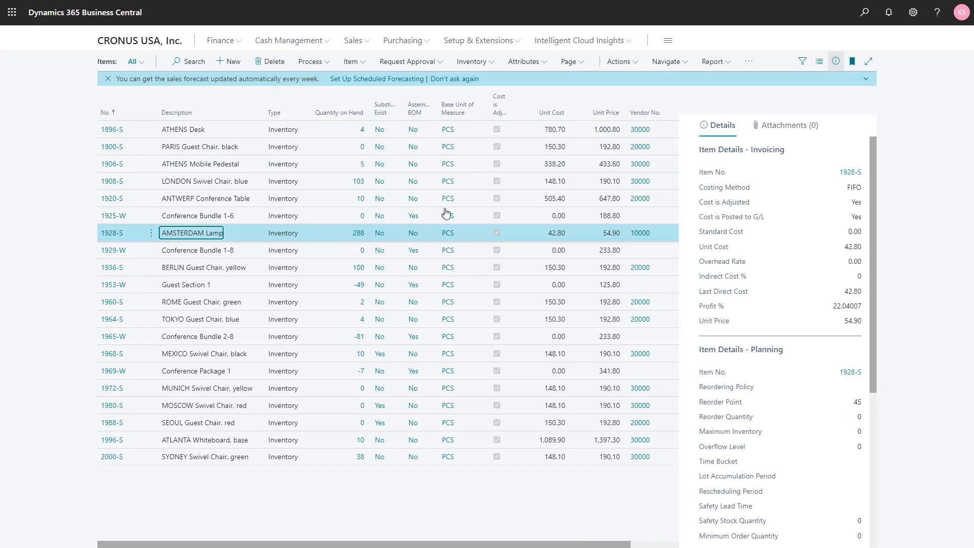
pyautogui.click(669, 61)
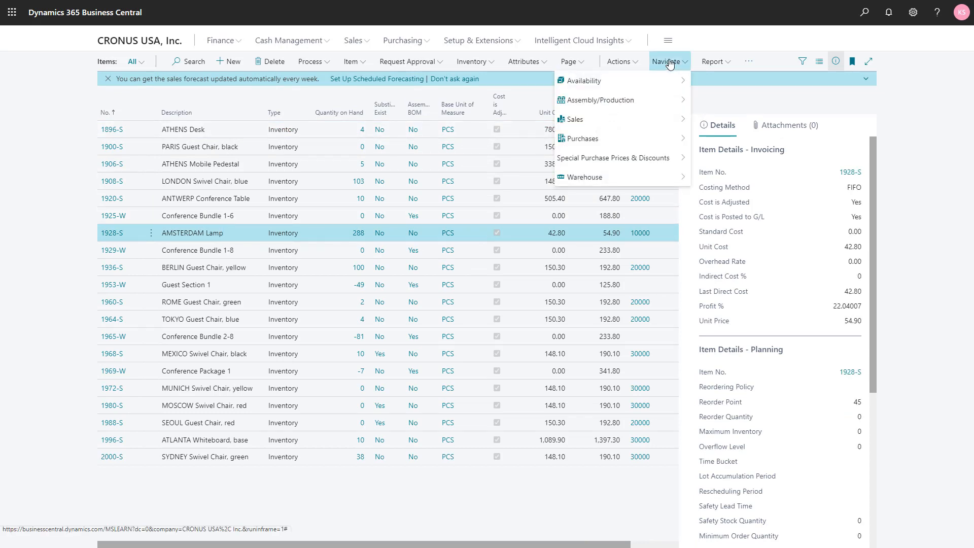
pyautogui.moveTo(660, 177)
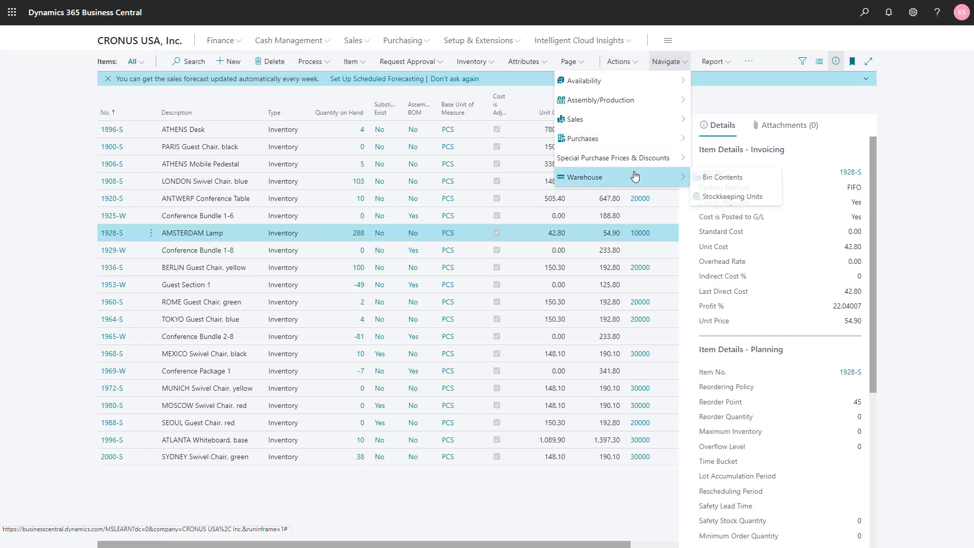
pyautogui.click(739, 180)
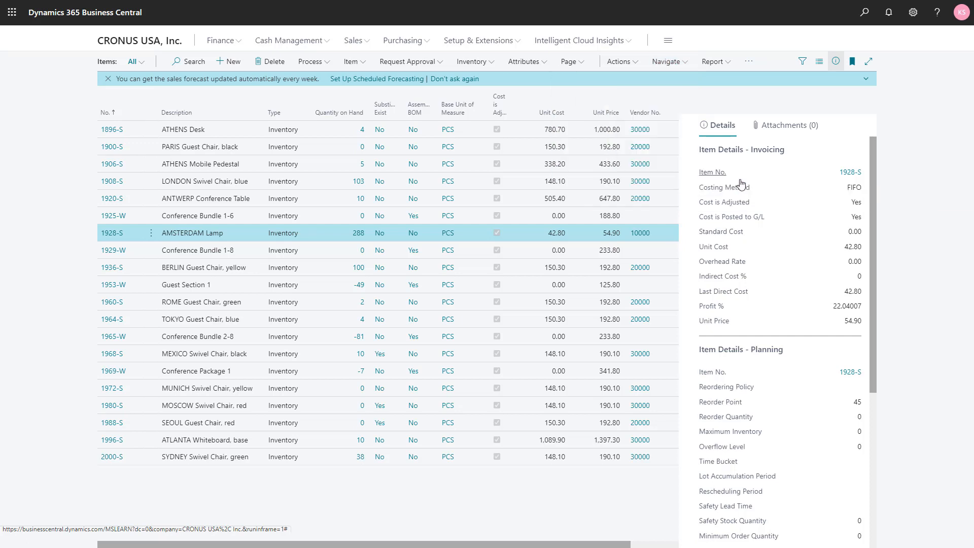